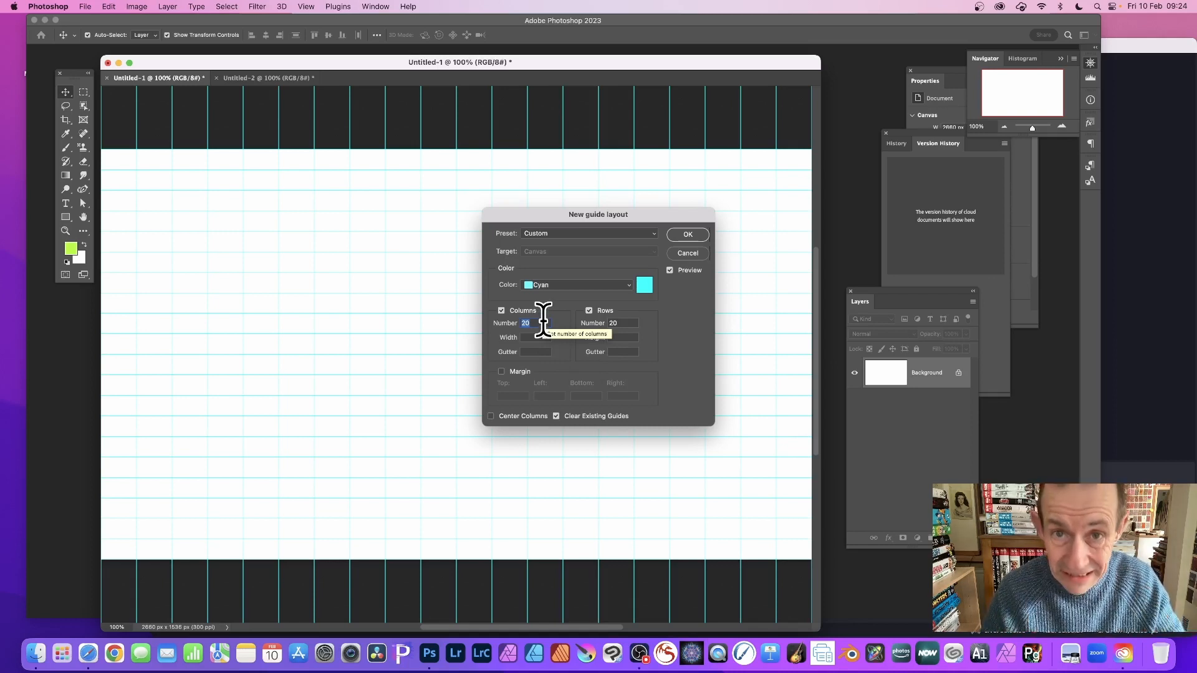
Step: Apply the guide layout of 20 columns and 20 rows, and draw a red full-height rectangle filling the fourth guide column
click(696, 235)
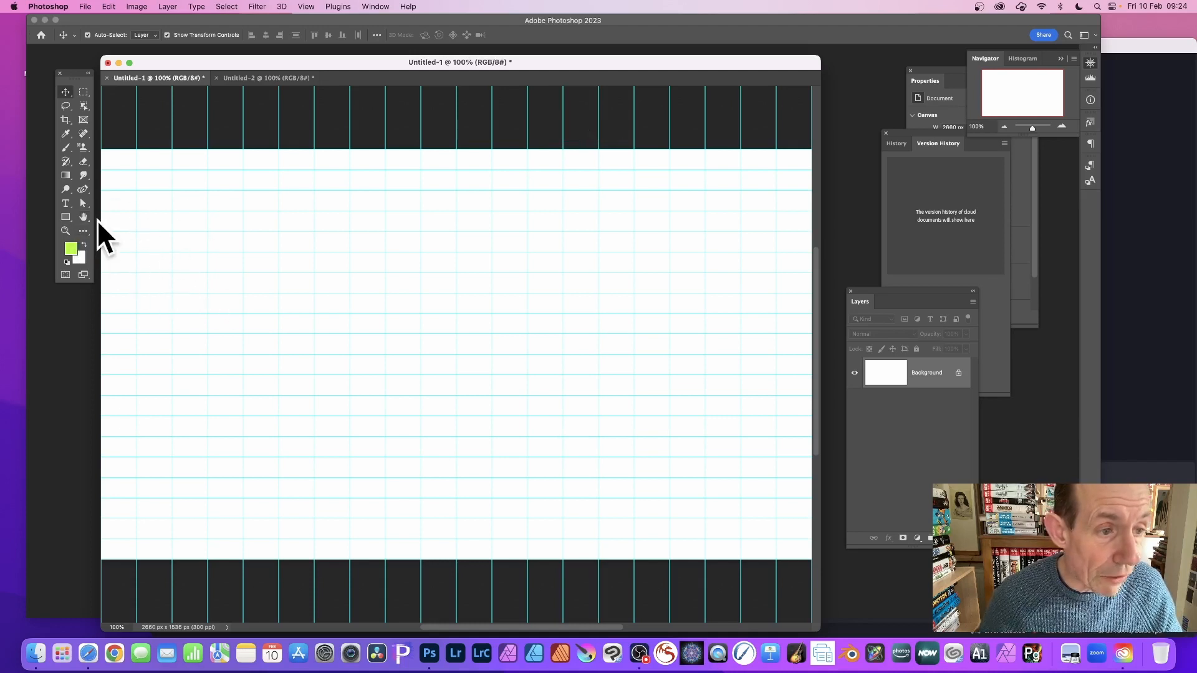
click(66, 217)
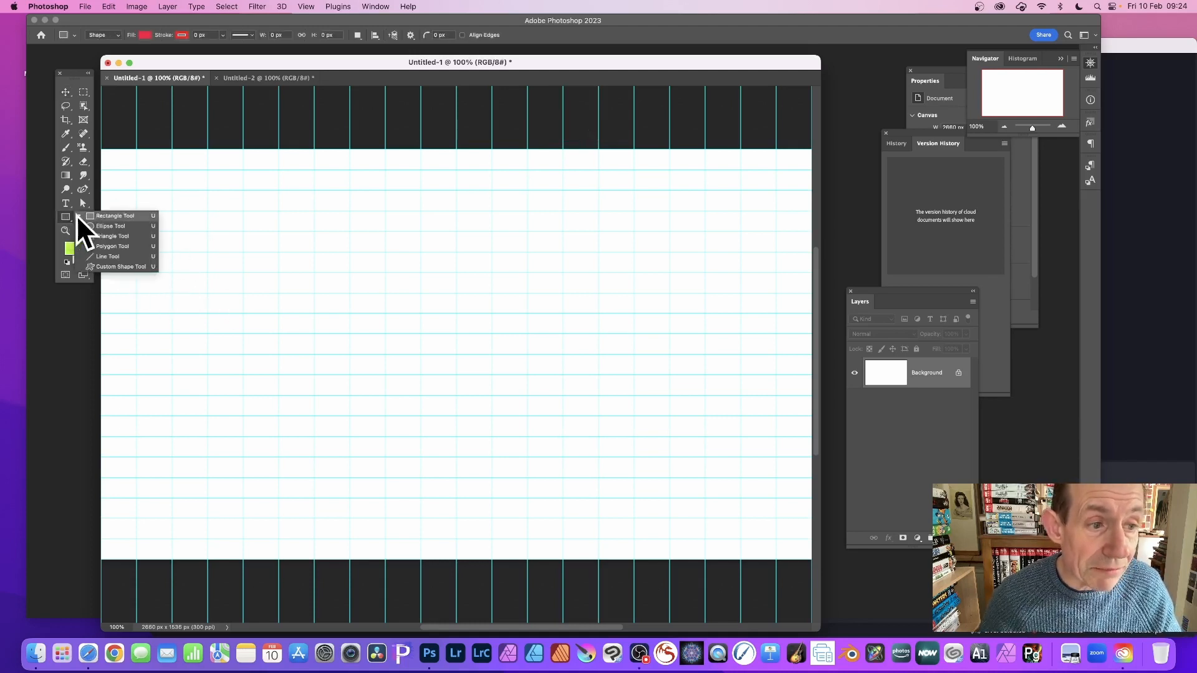
click(121, 215)
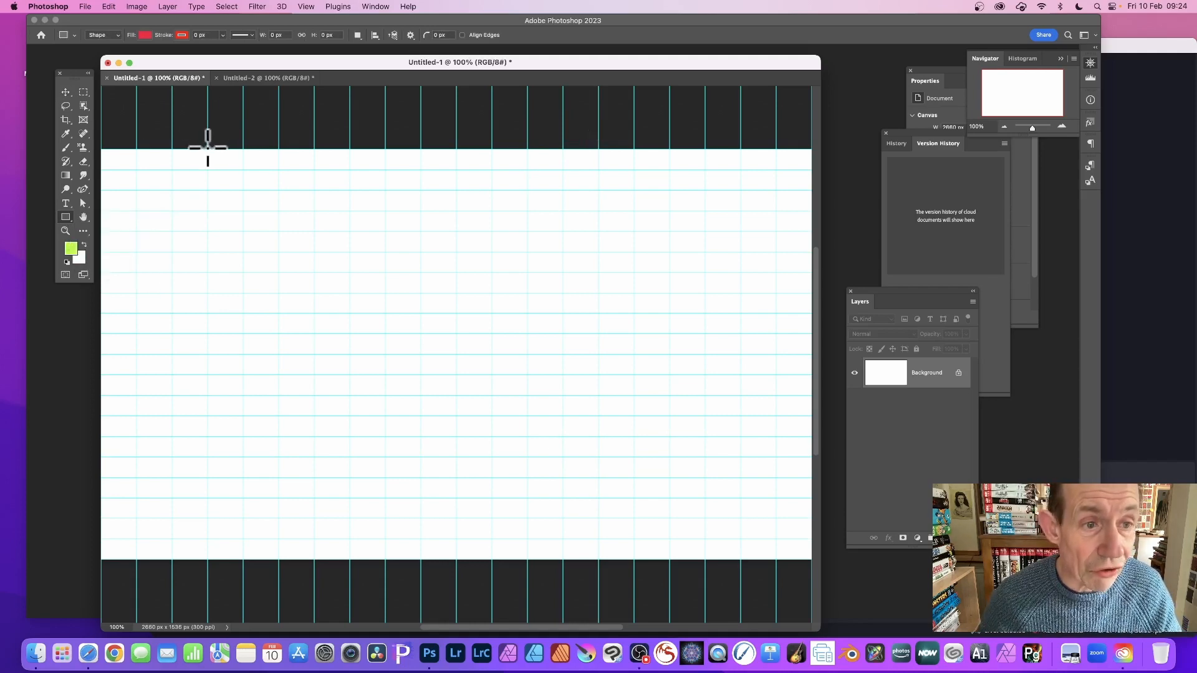
drag(207, 148, 244, 560)
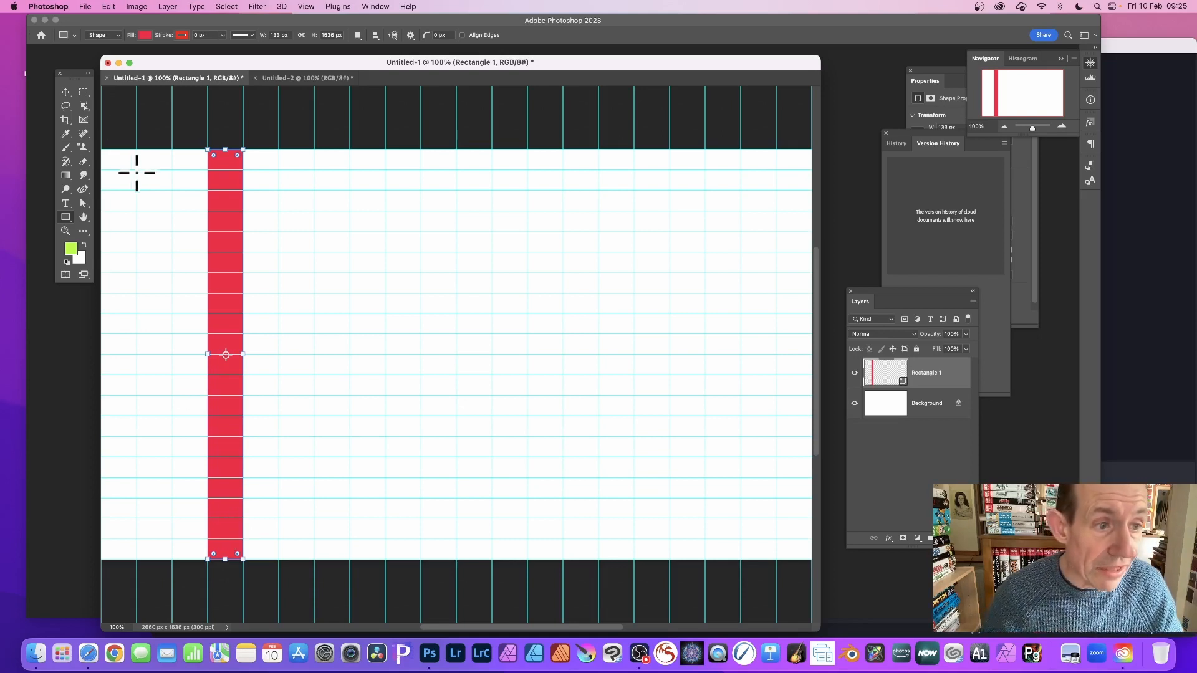
Step: Add anchor points with the Curvature Pen along both long edges of the red rectangle, at every second horizontal guide
click(82, 190)
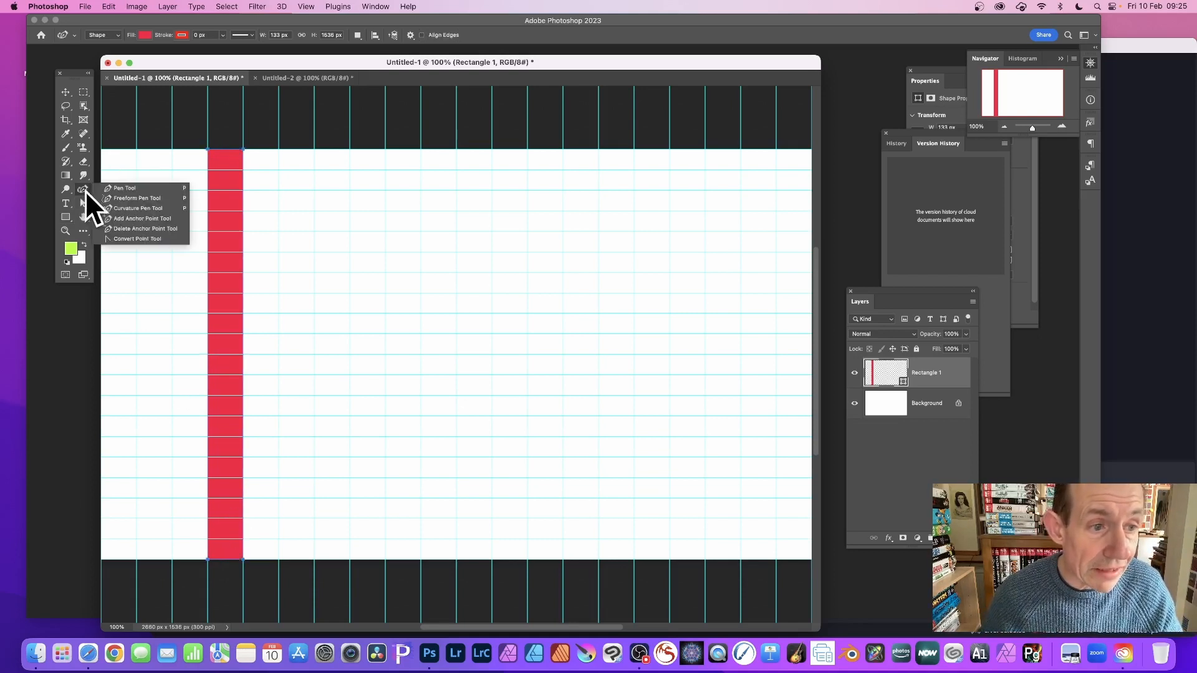
click(151, 209)
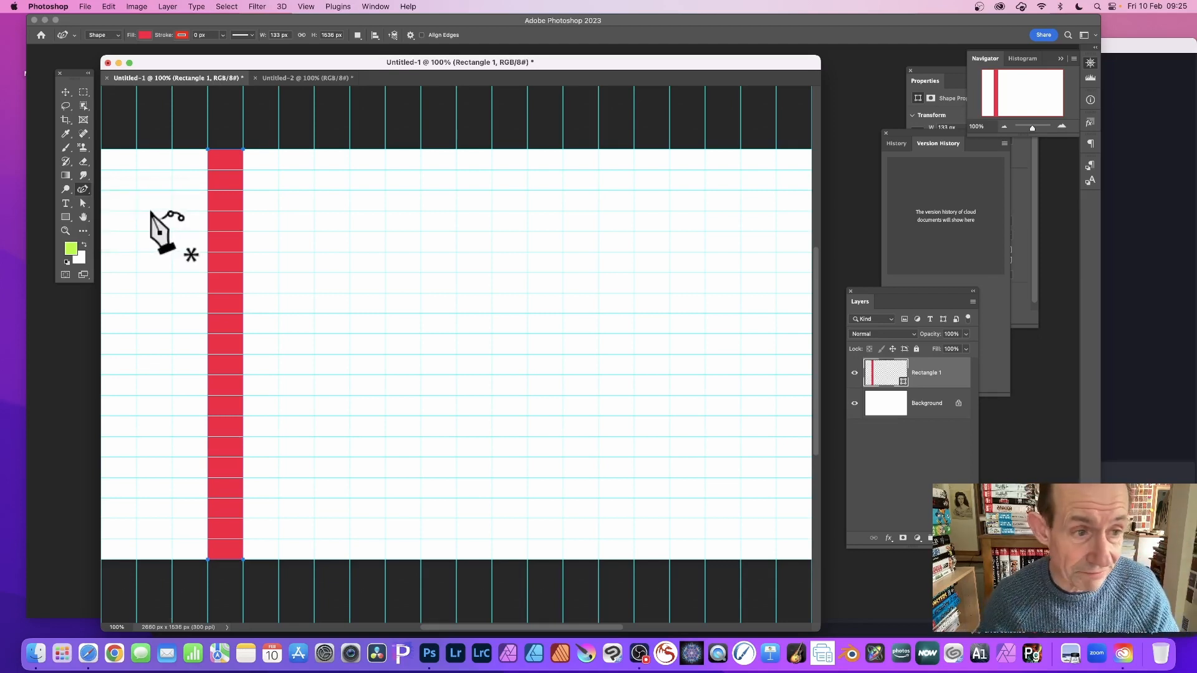
click(208, 190)
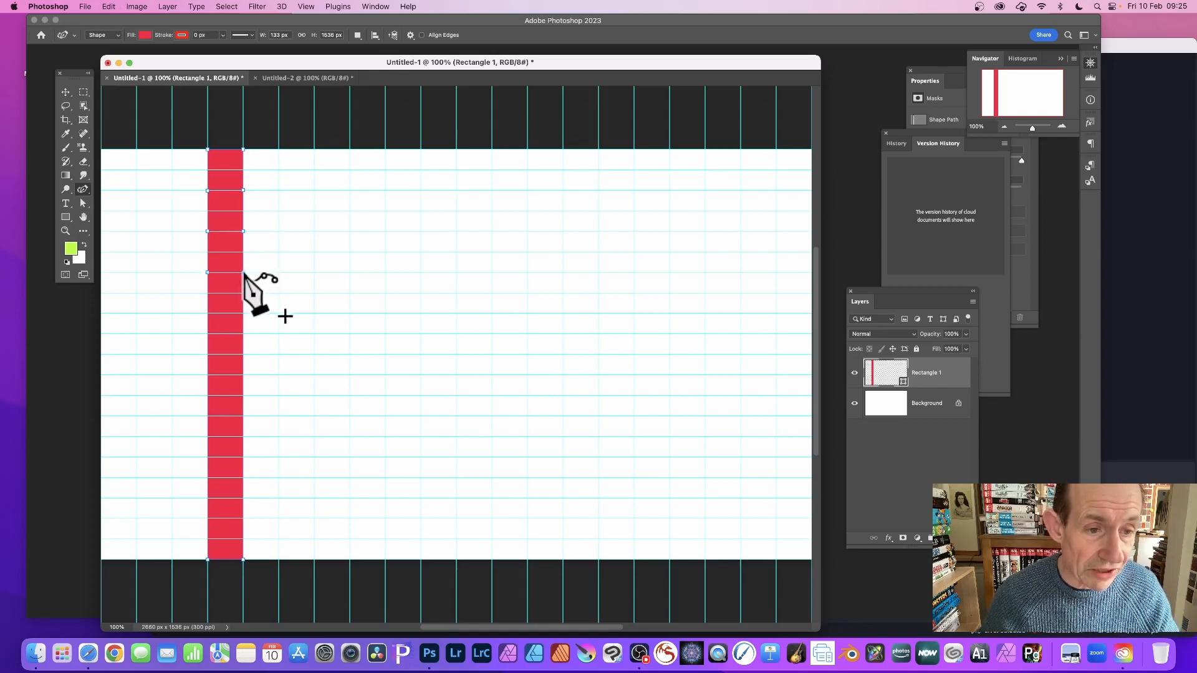
click(208, 314)
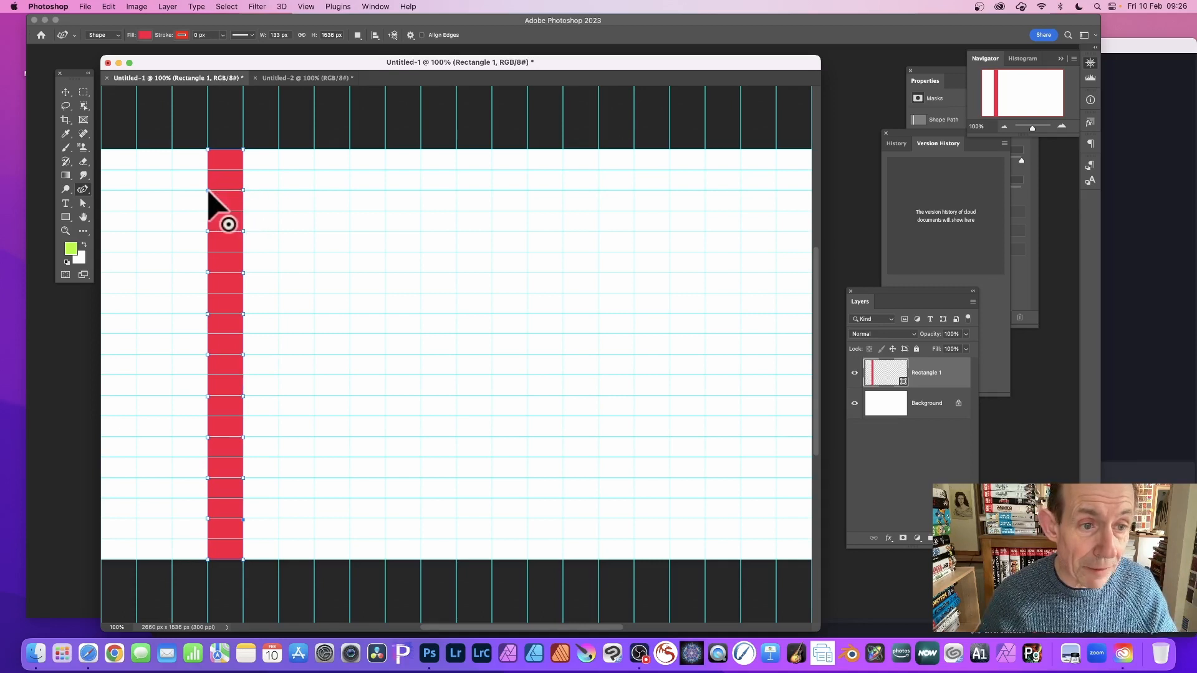
Step: Shift every other pair of anchor points one guide column to the left, bending the red strip into sharp-cornered zigzags
drag(208, 190, 174, 190)
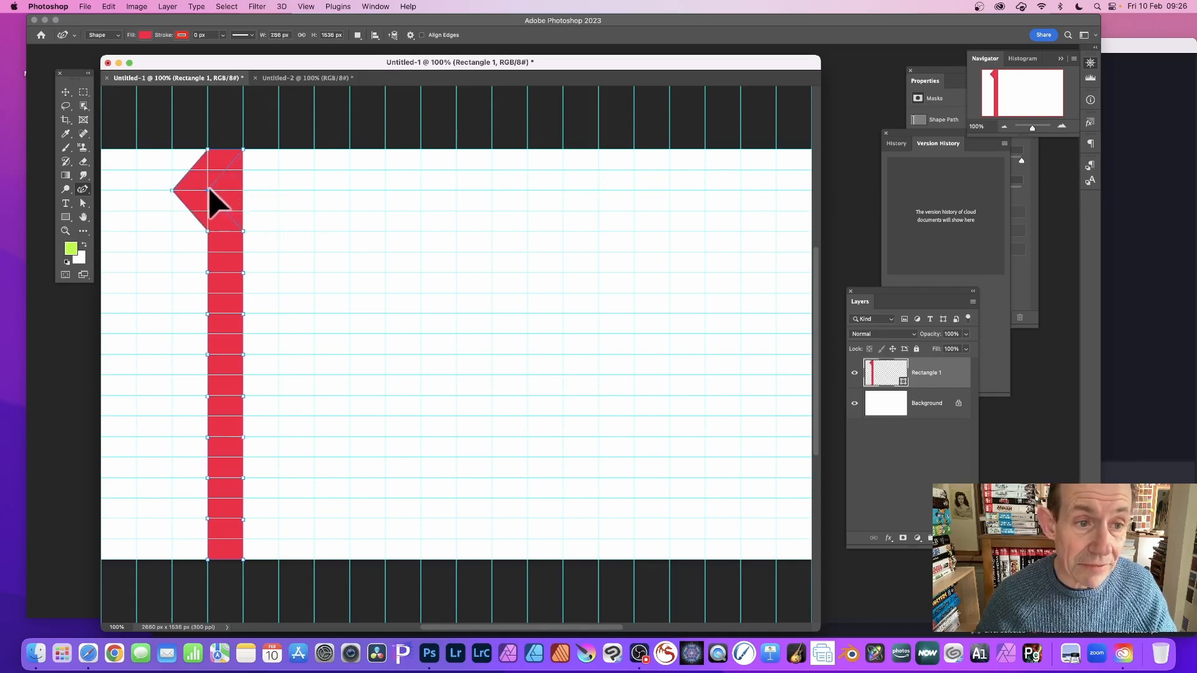
drag(210, 190, 210, 191)
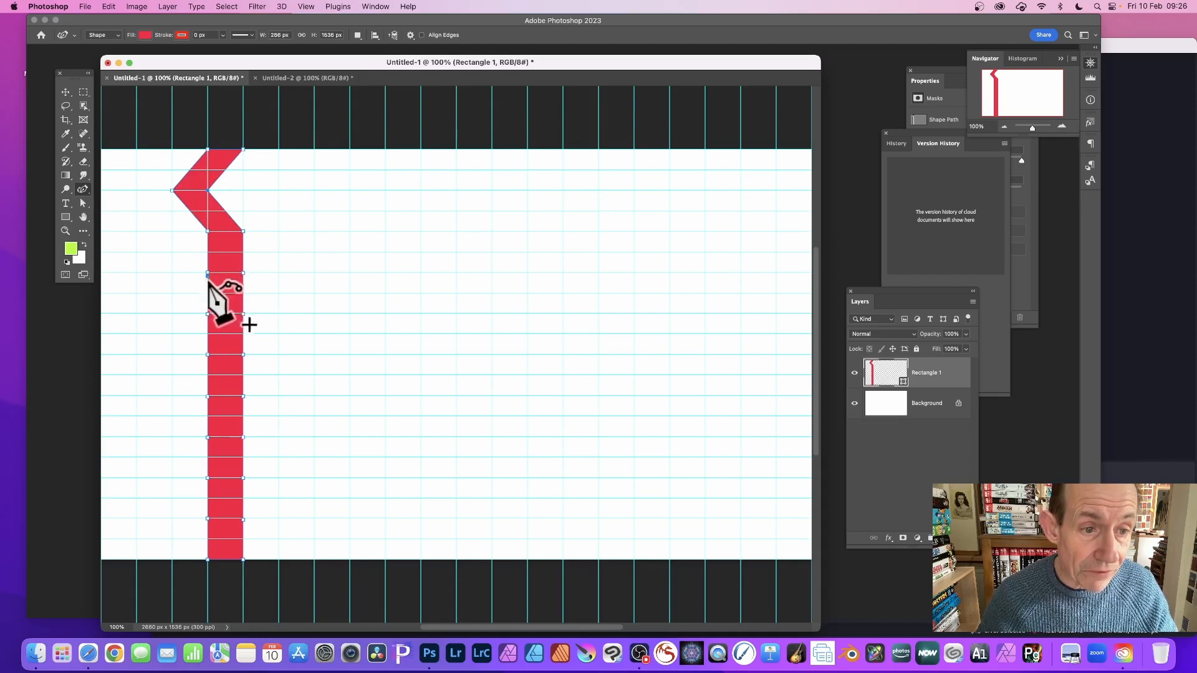
mouse_move(208, 273)
mouse_down()
mouse_move(172, 272)
mouse_move(219, 272)
mouse_move(207, 272)
mouse_up()
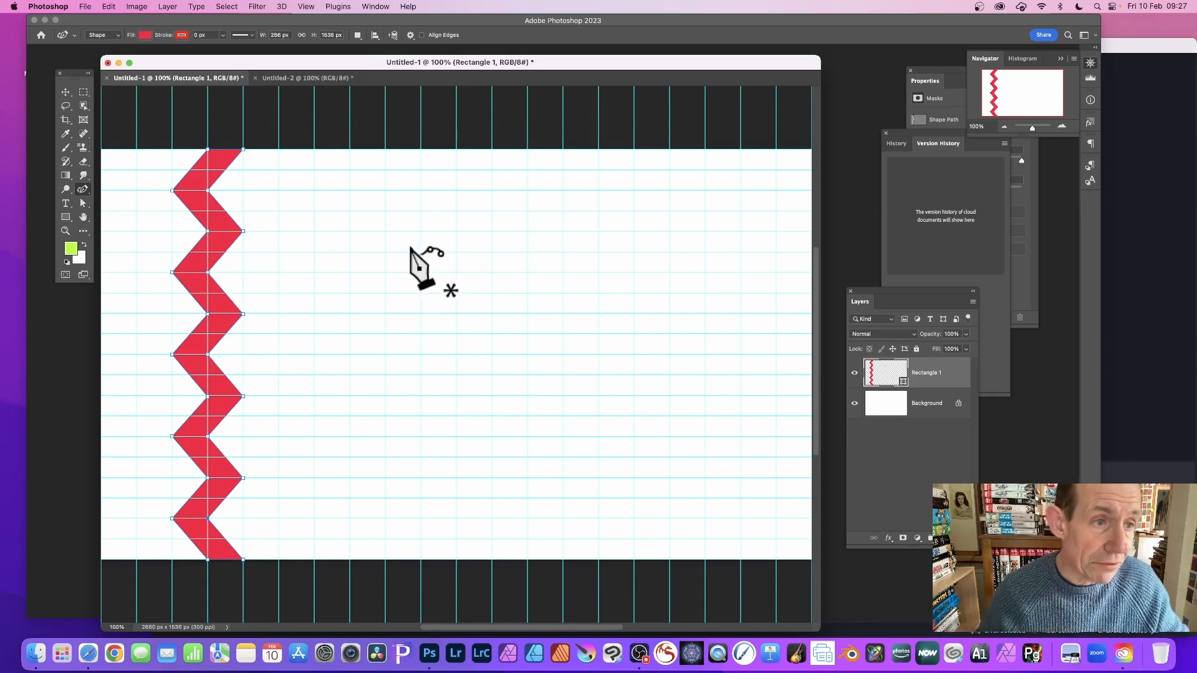
Step: Duplicate the red zigzag one guide column to the right and fill the copy with blue
click(65, 92)
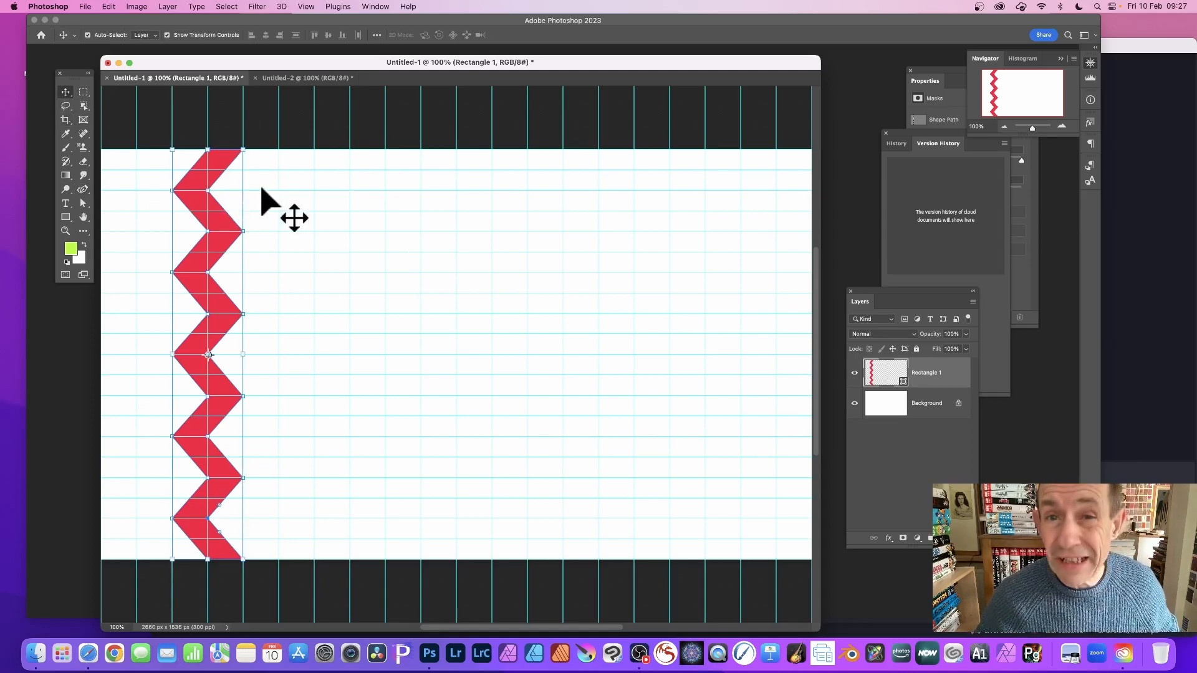
click(200, 258)
drag(199, 258, 234, 258)
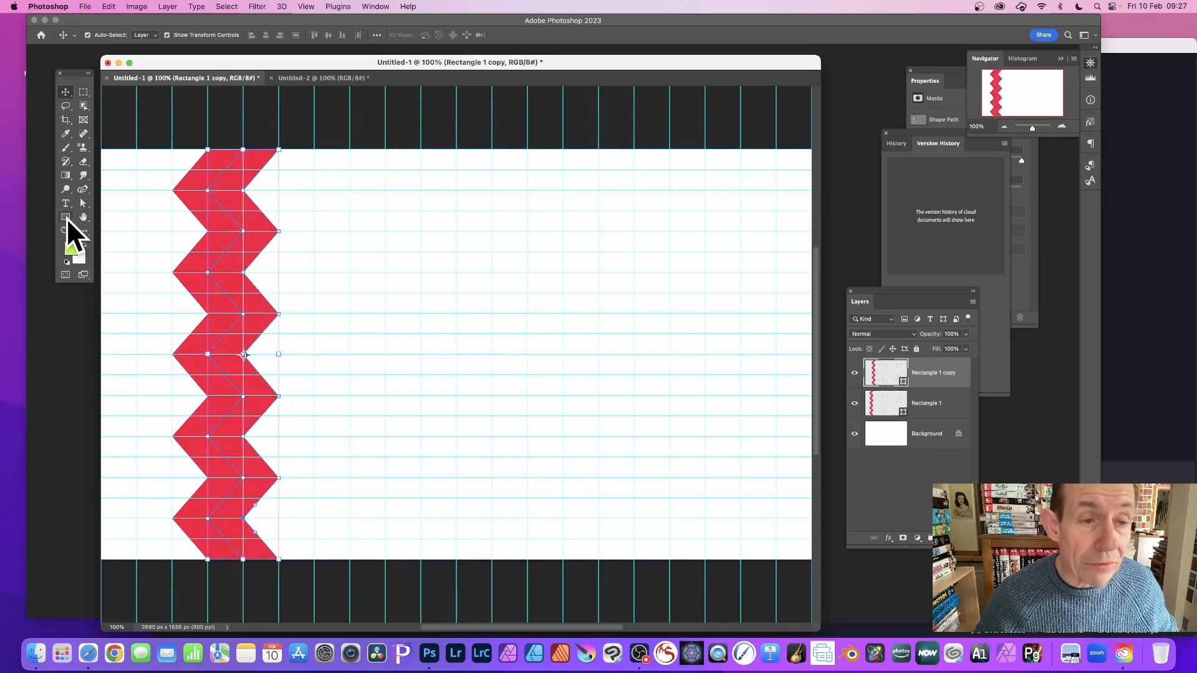
click(66, 218)
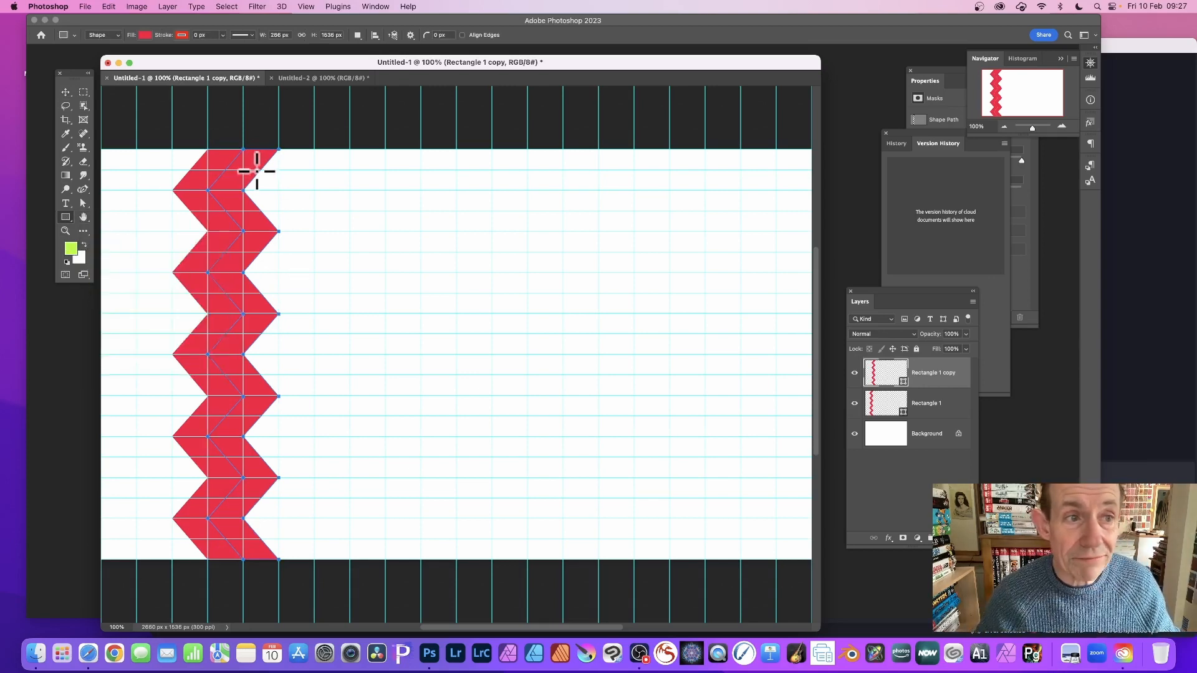
click(144, 33)
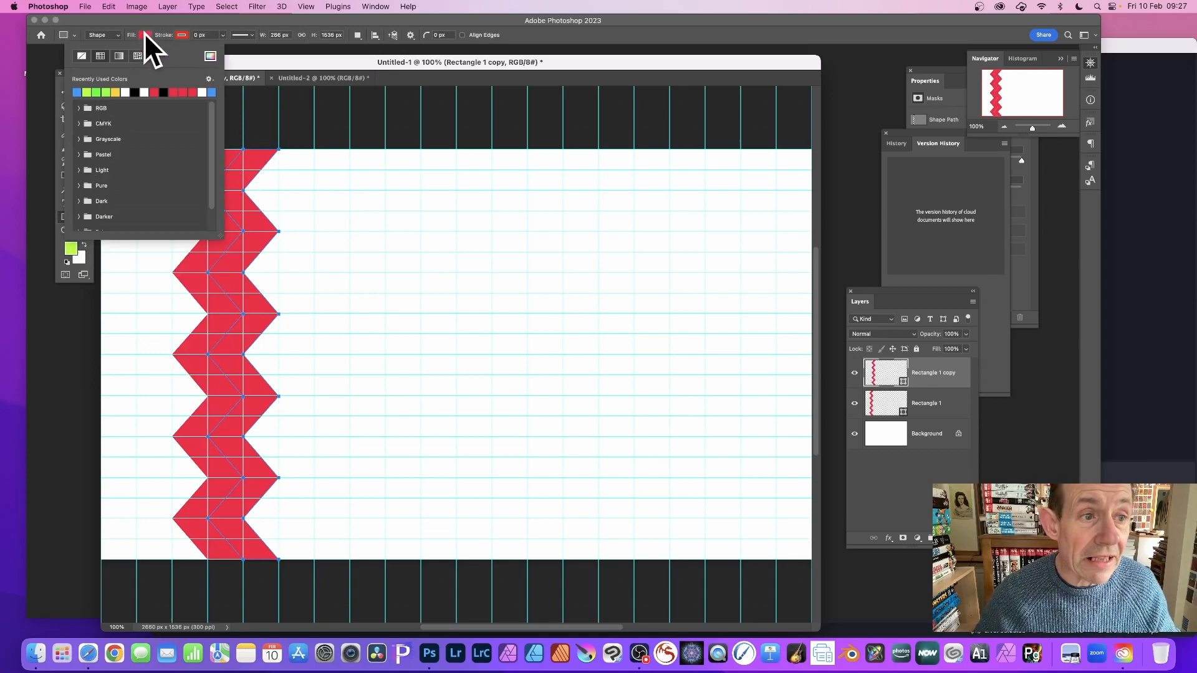
click(78, 92)
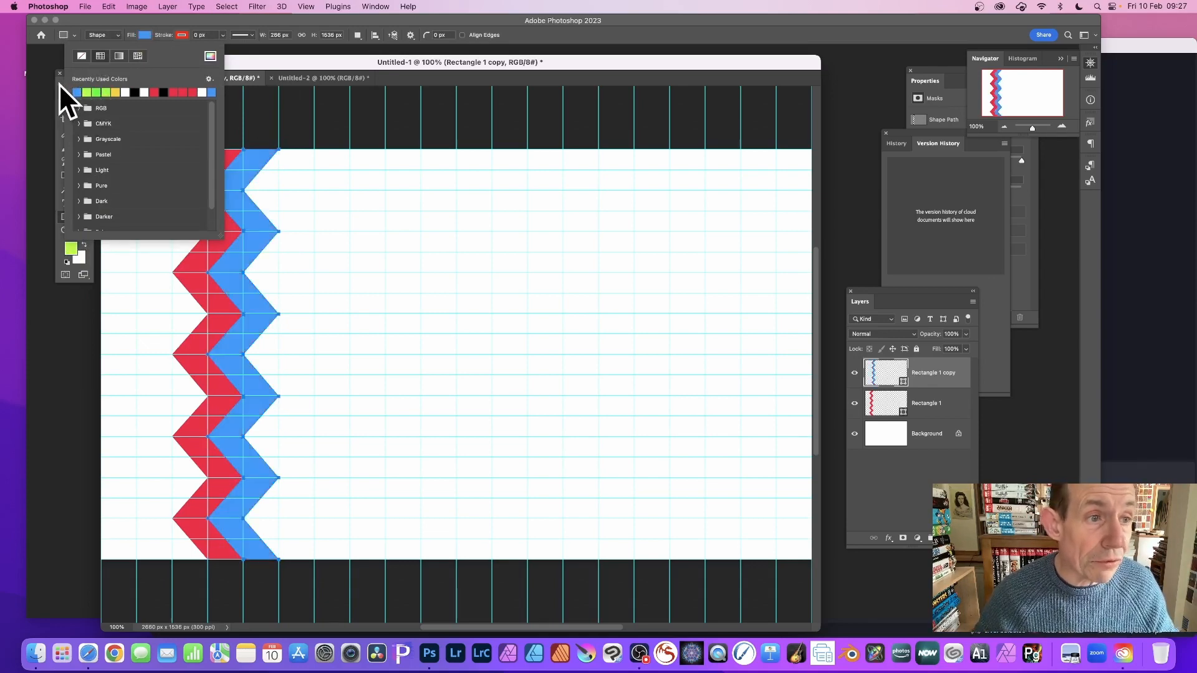
click(59, 83)
Step: Duplicate the blue zigzag one guide column to the right and fill the new copy with green
key(v)
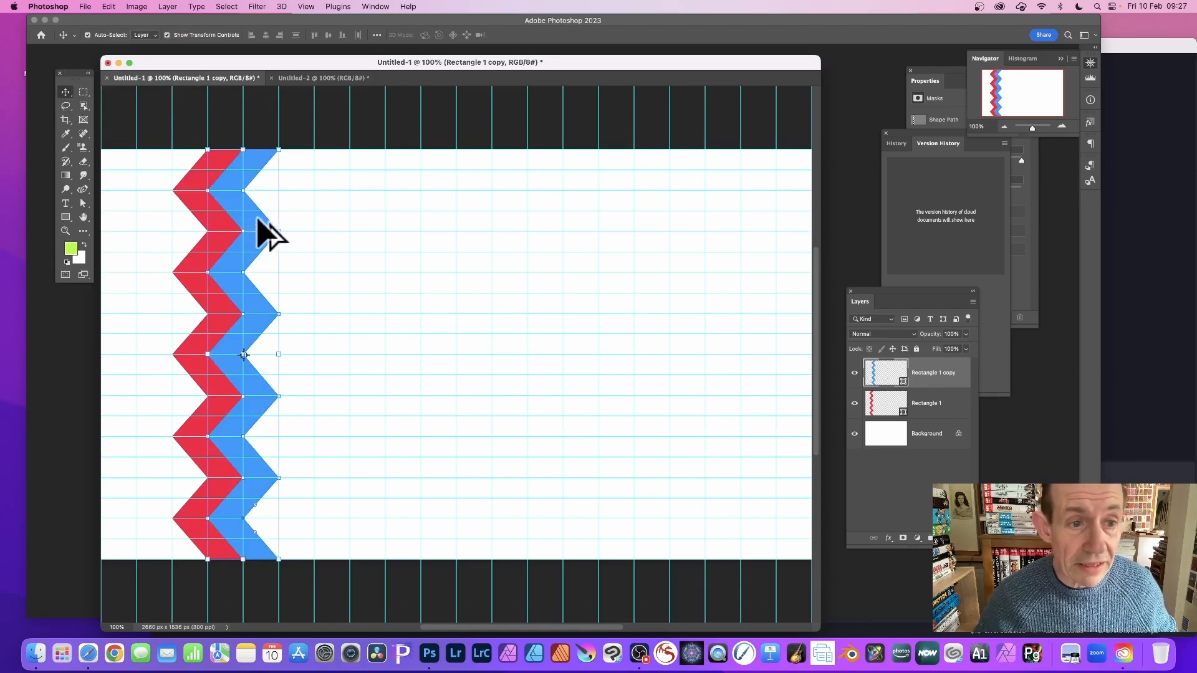
drag(257, 218, 289, 216)
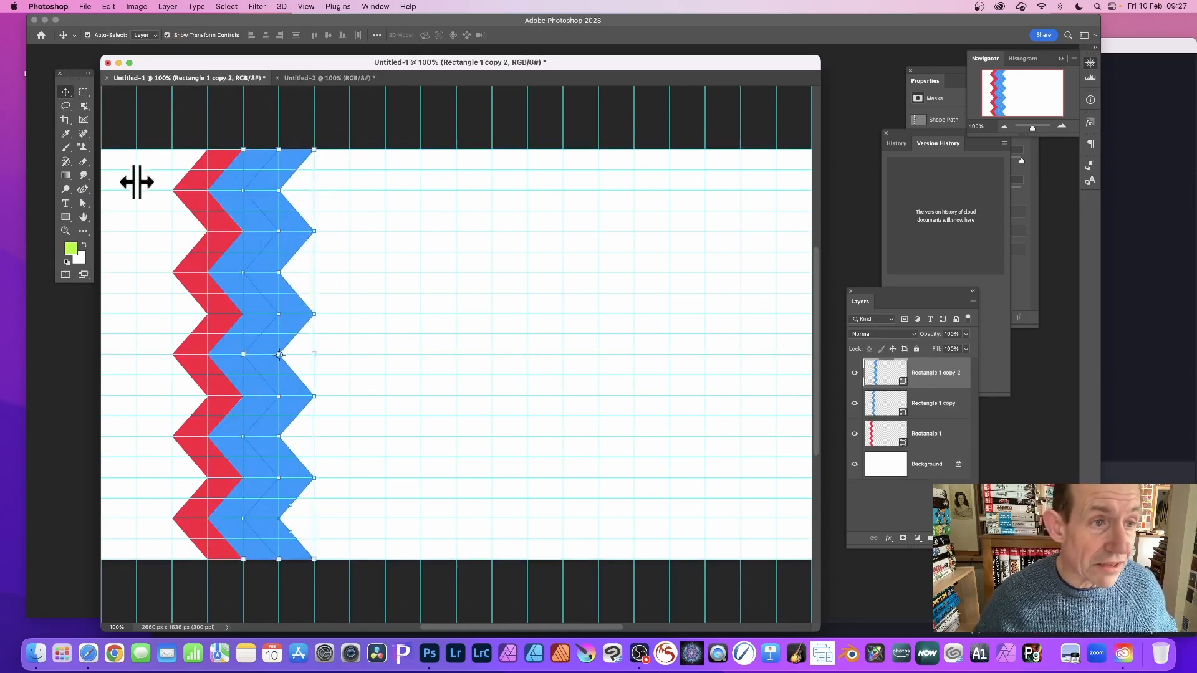
click(65, 218)
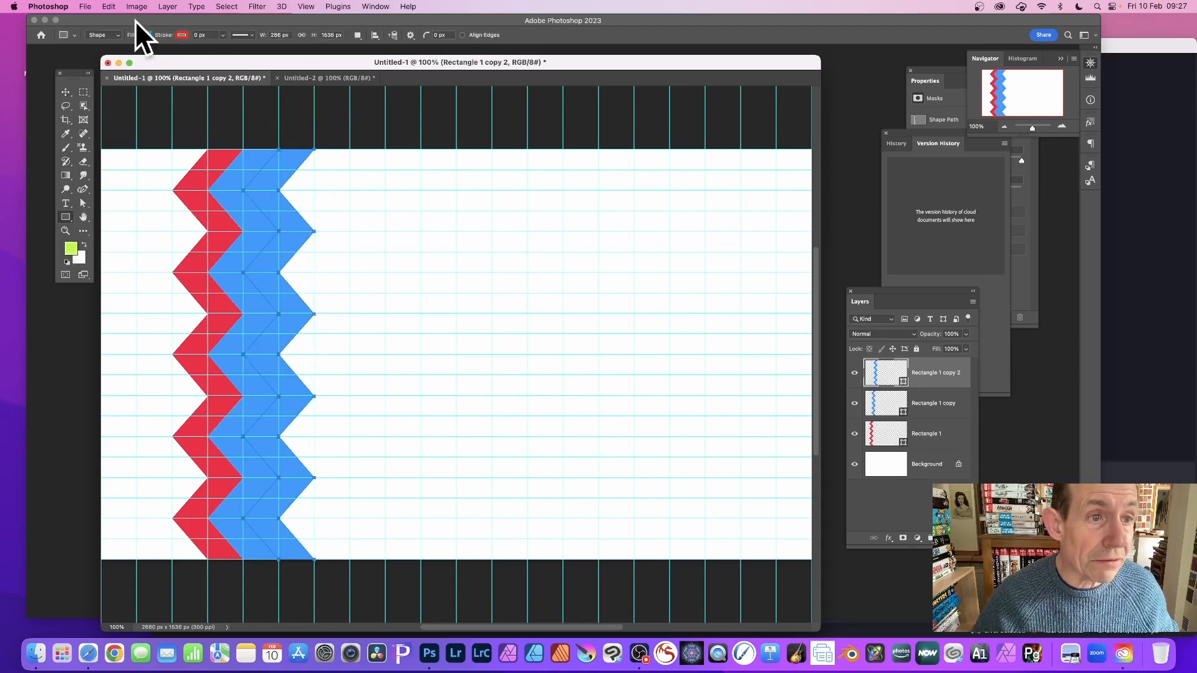
click(145, 35)
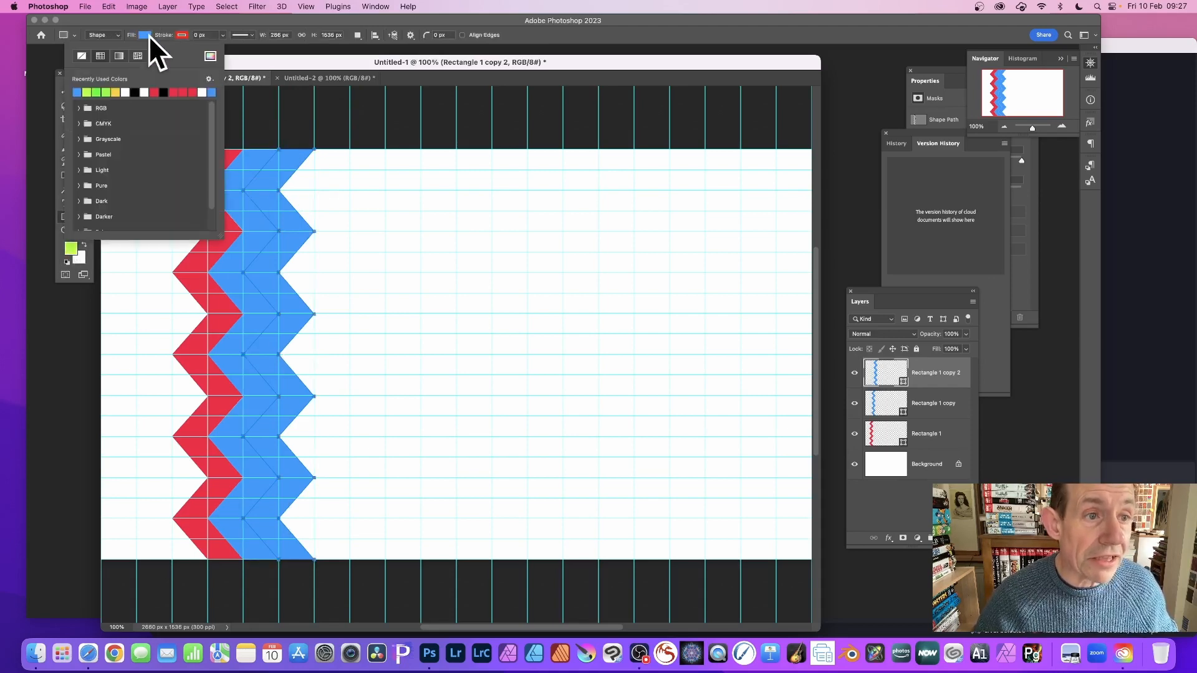
click(96, 93)
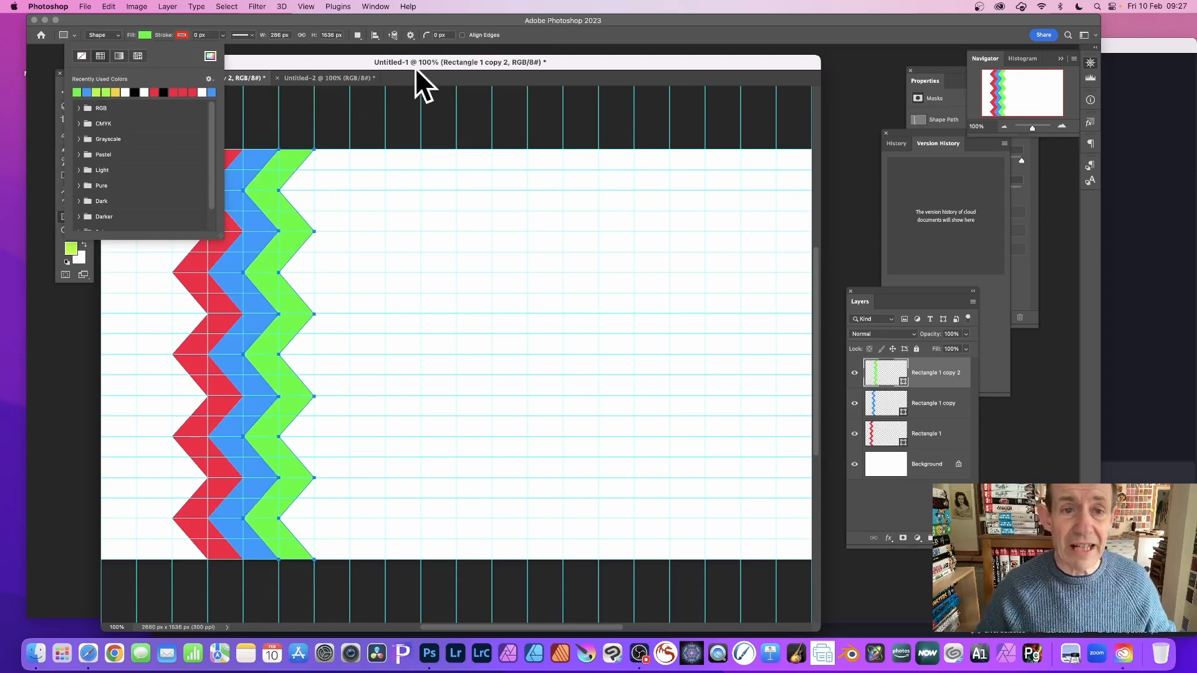
click(450, 62)
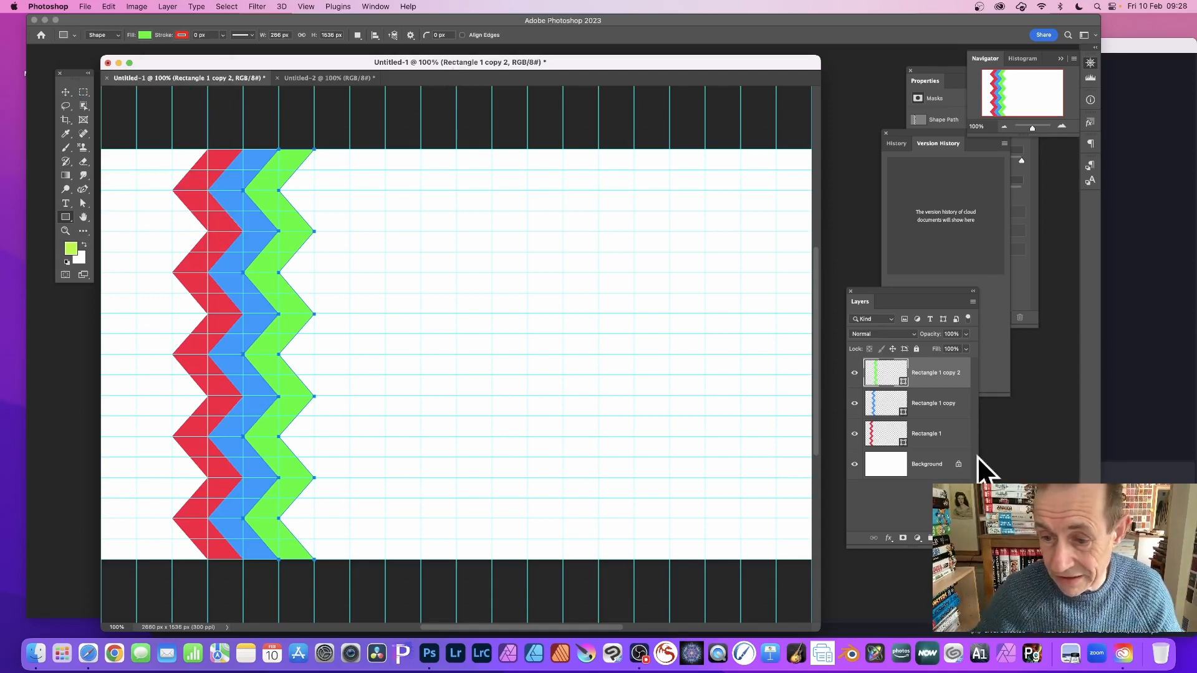
Step: Fill the Background layer with the purple color 7e00ff
click(884, 455)
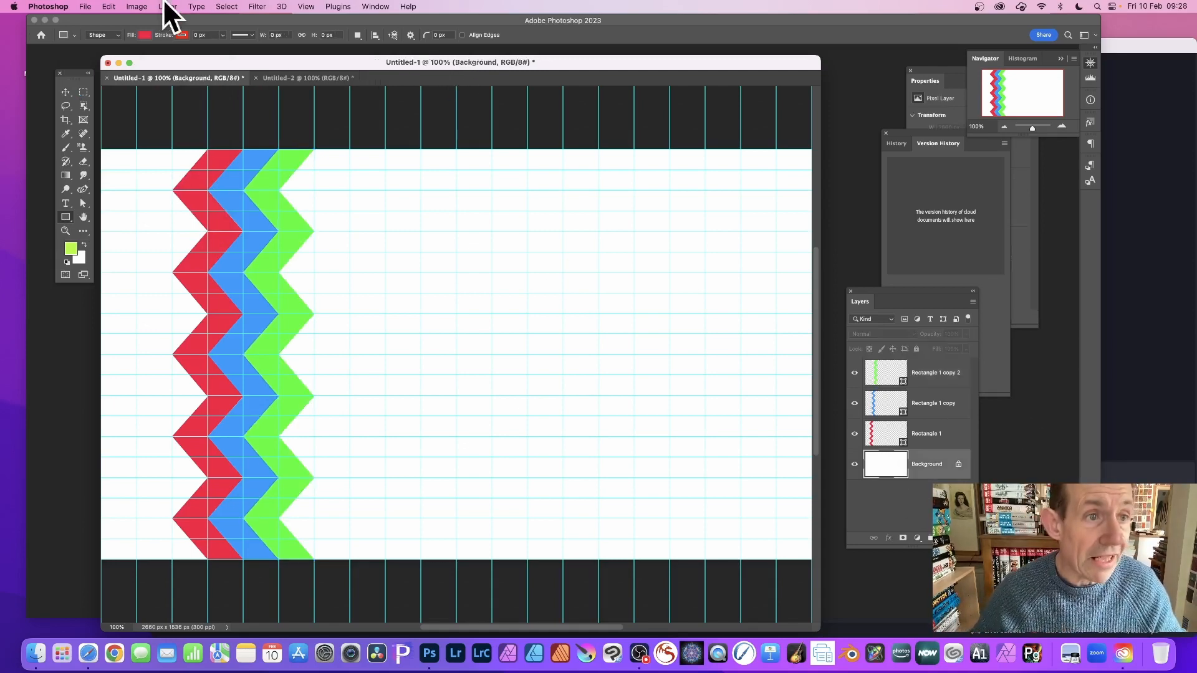
click(106, 7)
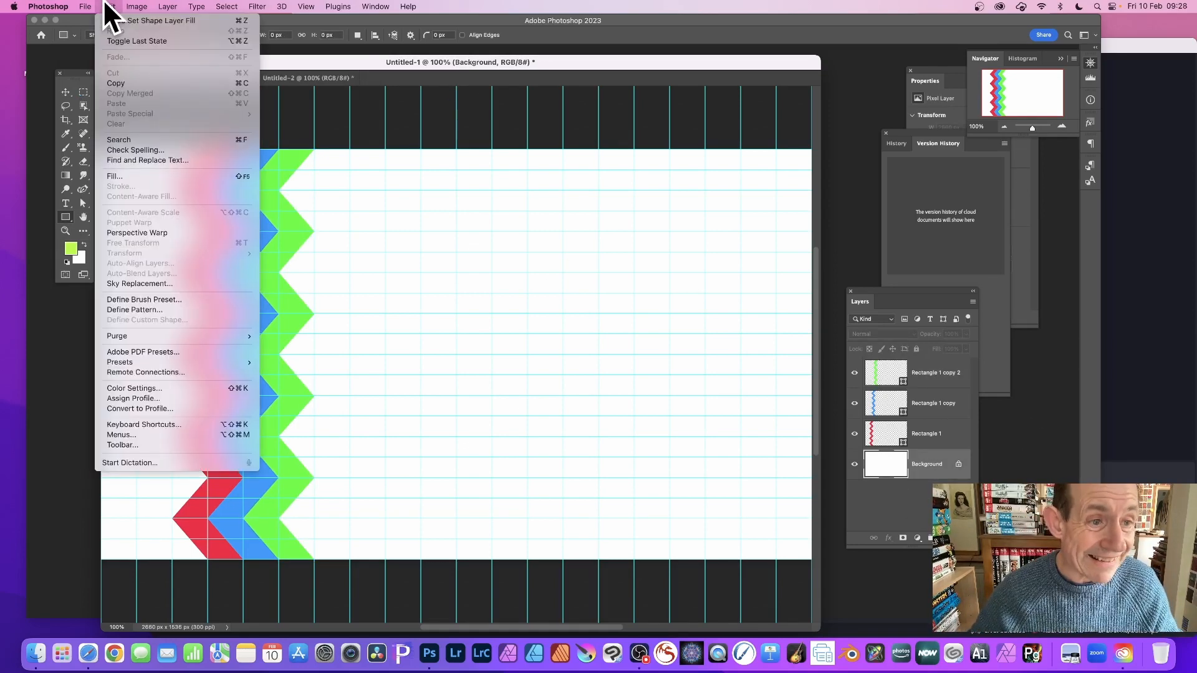
click(128, 175)
click(411, 187)
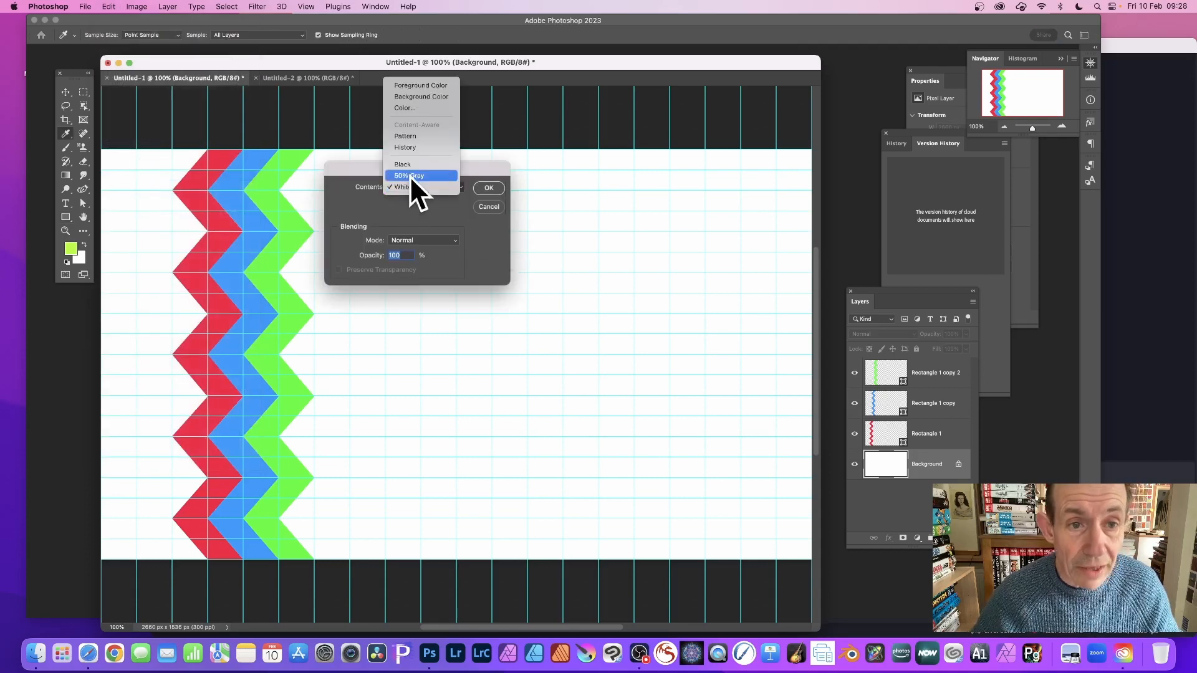
click(412, 107)
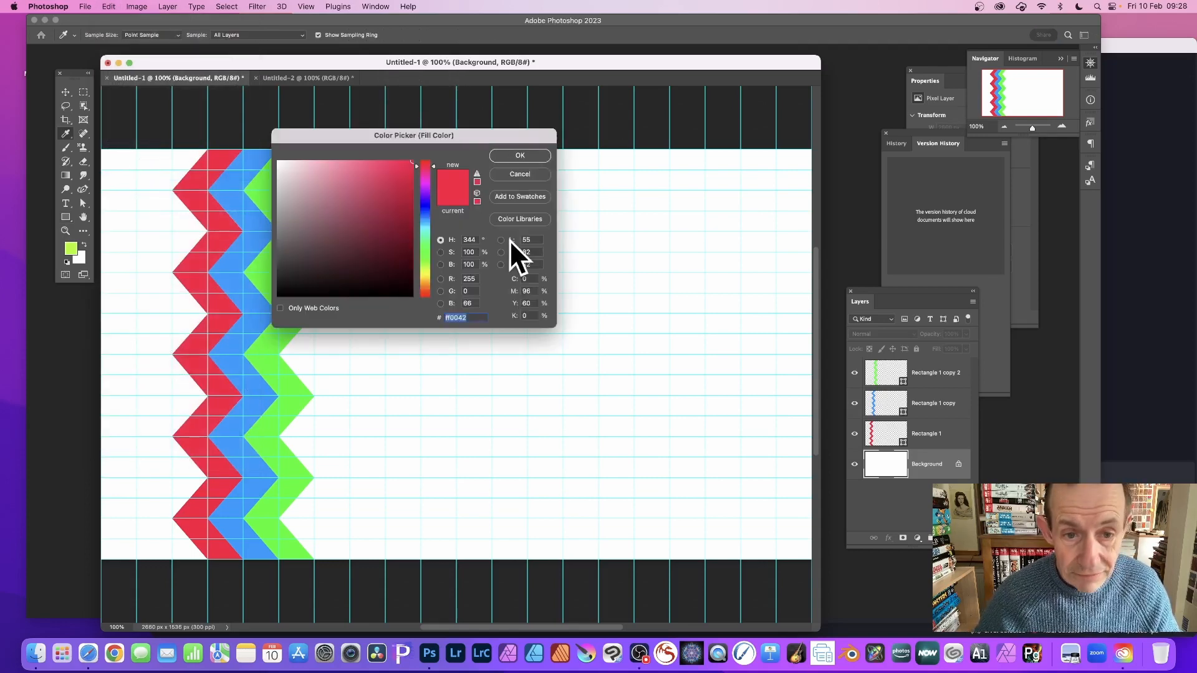
click(428, 193)
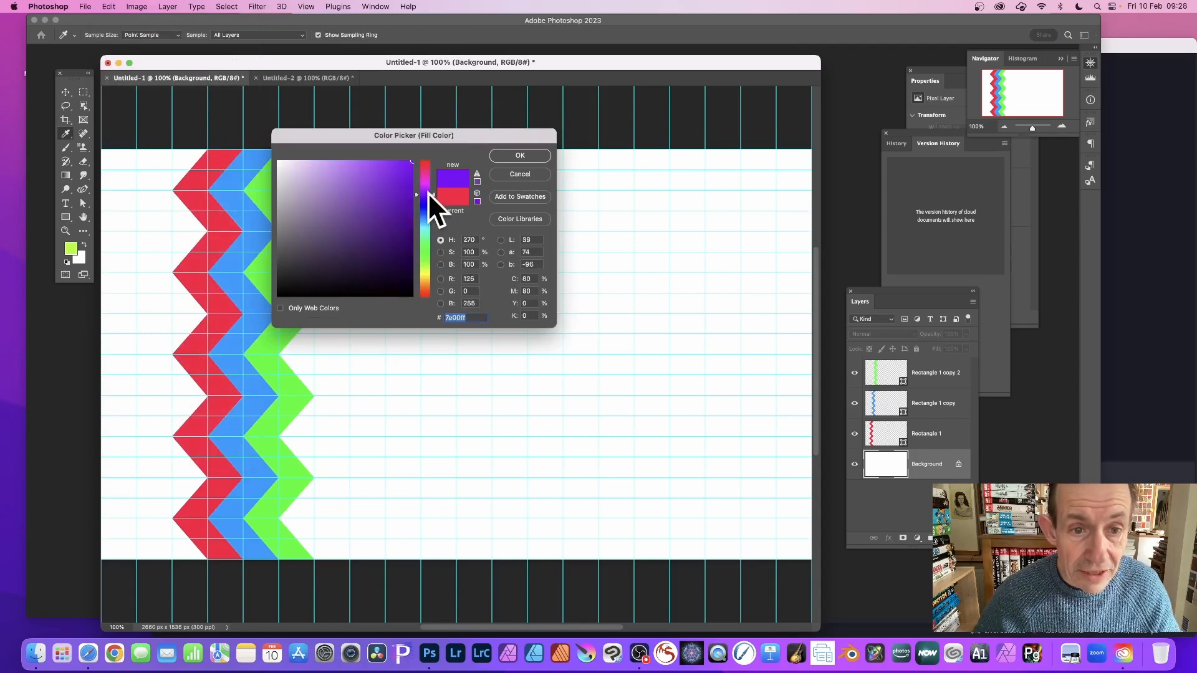
click(511, 153)
click(492, 188)
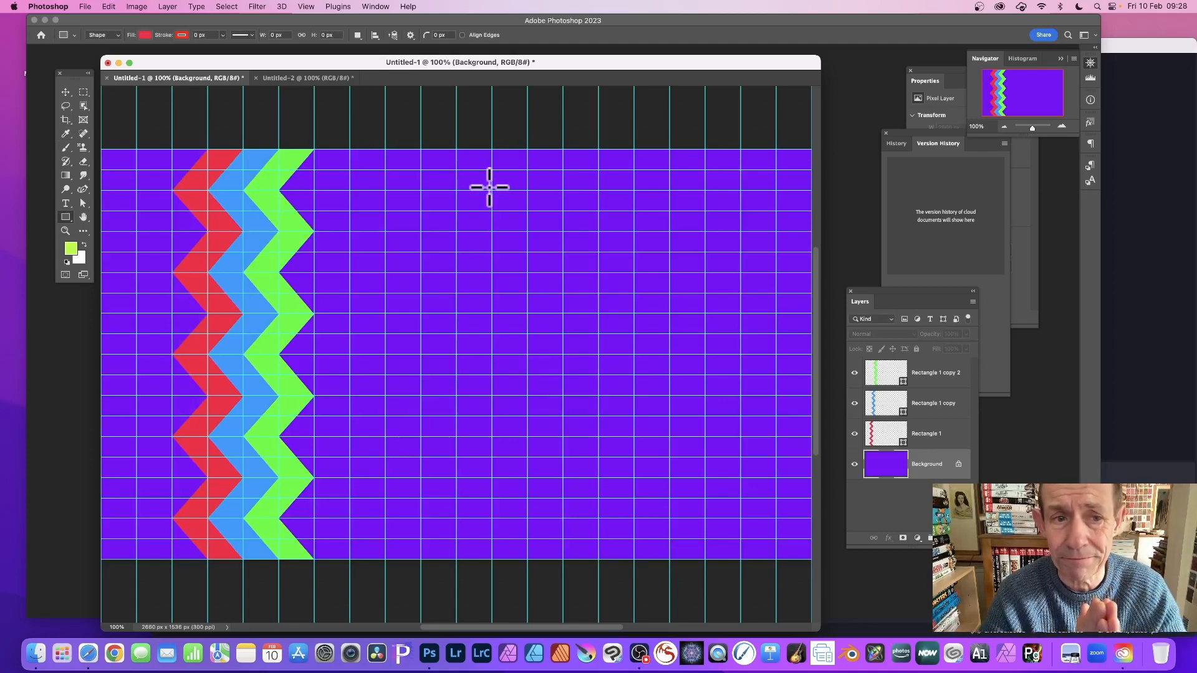
Step: Make a rectangular selection around the three zigzags over the full canvas height and flatten the image
click(85, 91)
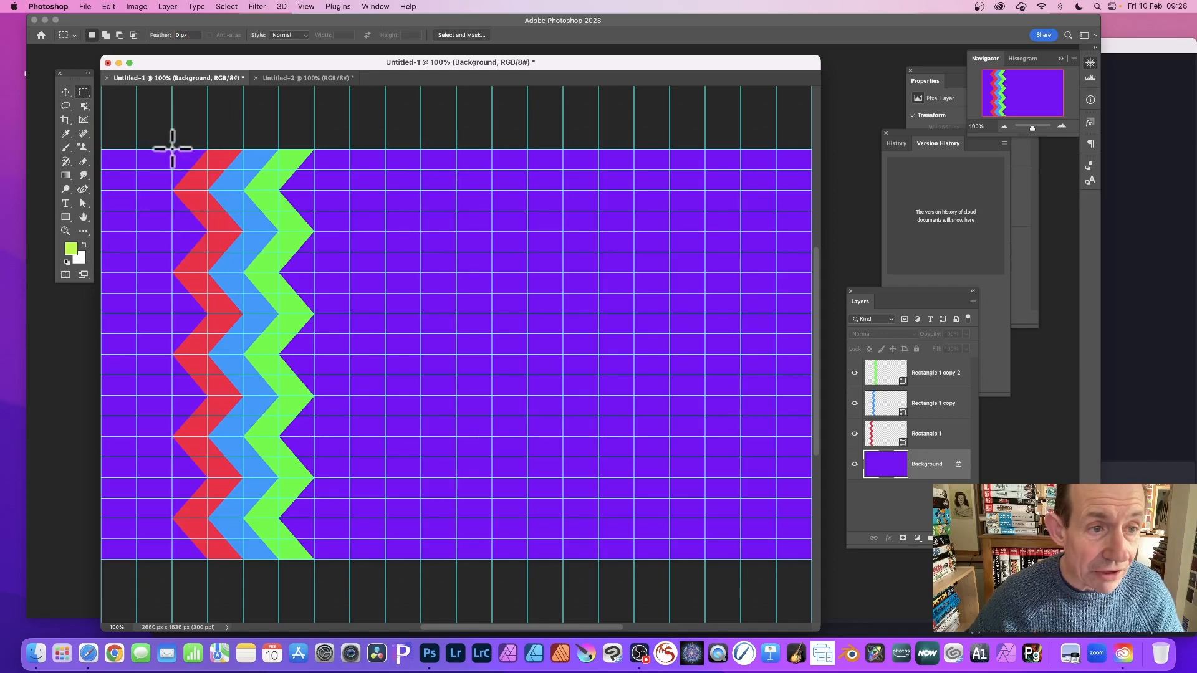
drag(172, 149, 314, 566)
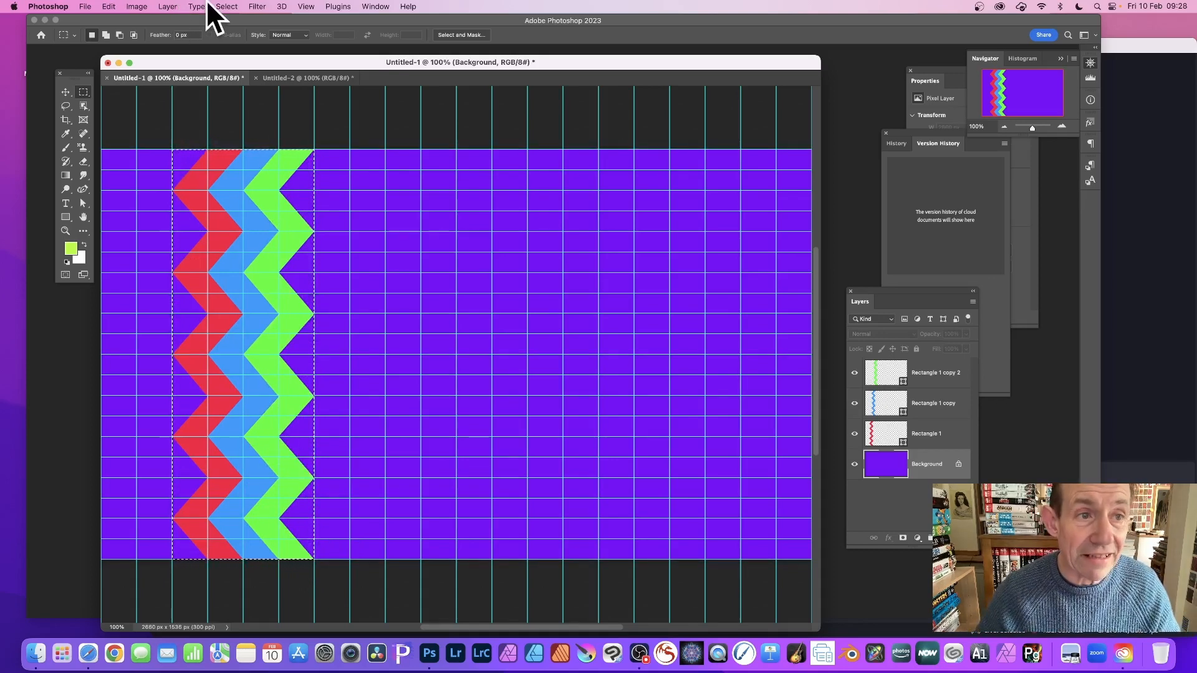
click(169, 7)
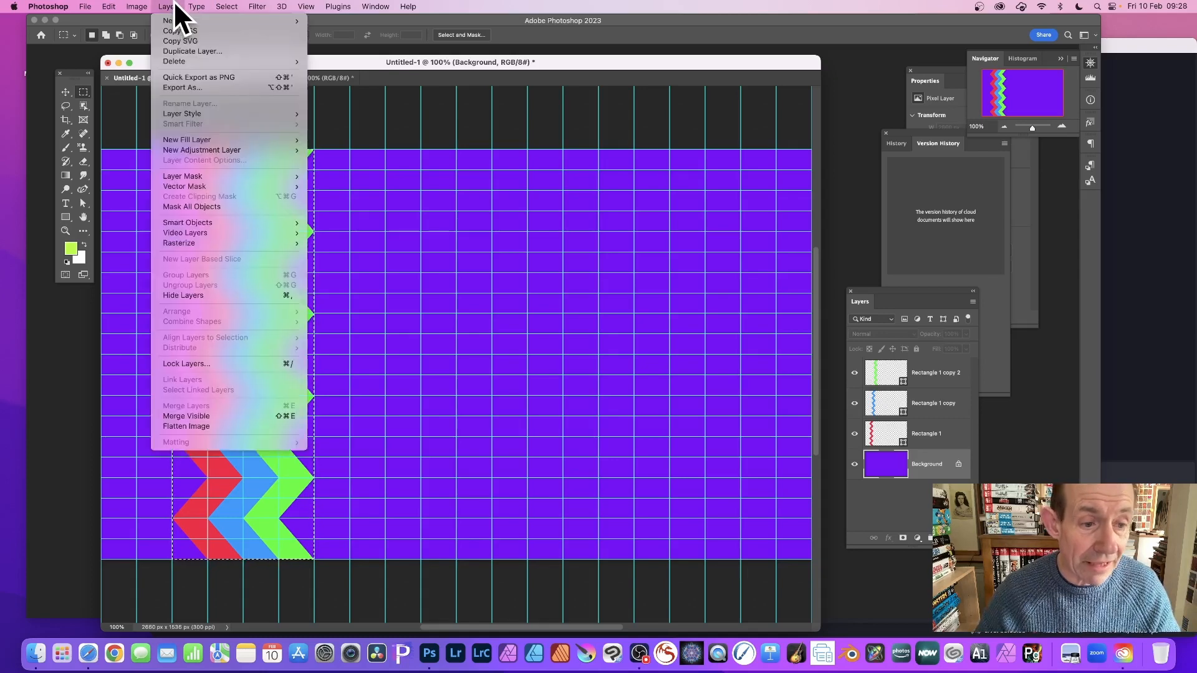
click(197, 427)
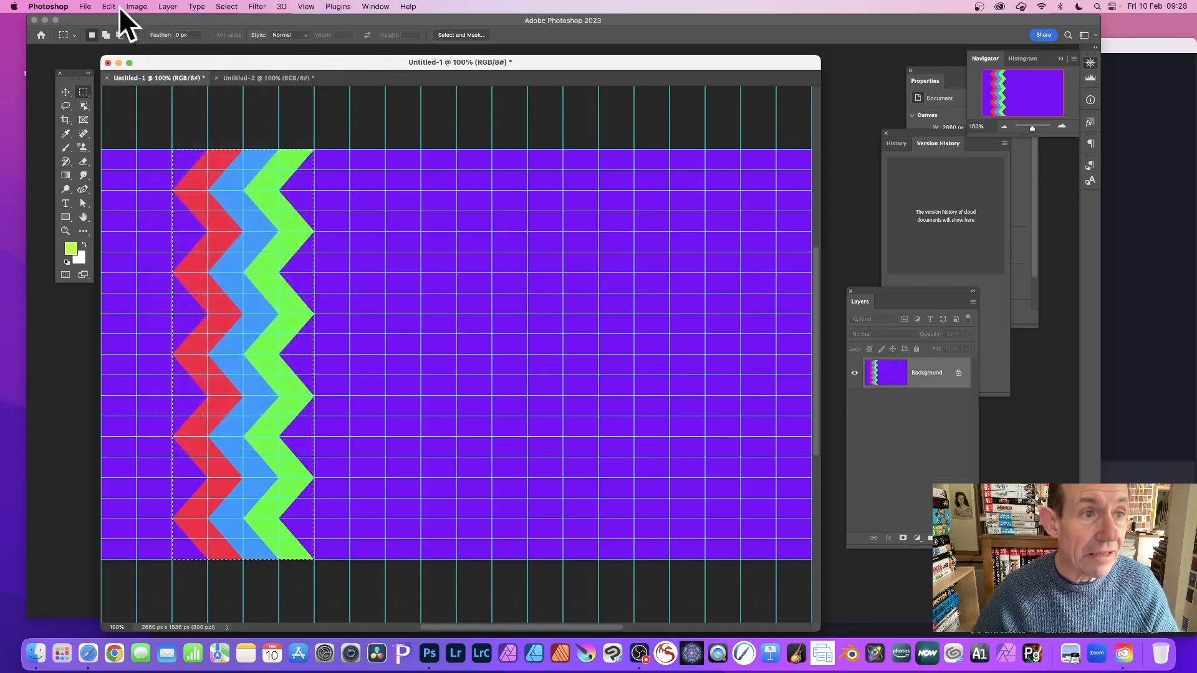
Step: Define the selected zigzag area as a new pattern
click(109, 5)
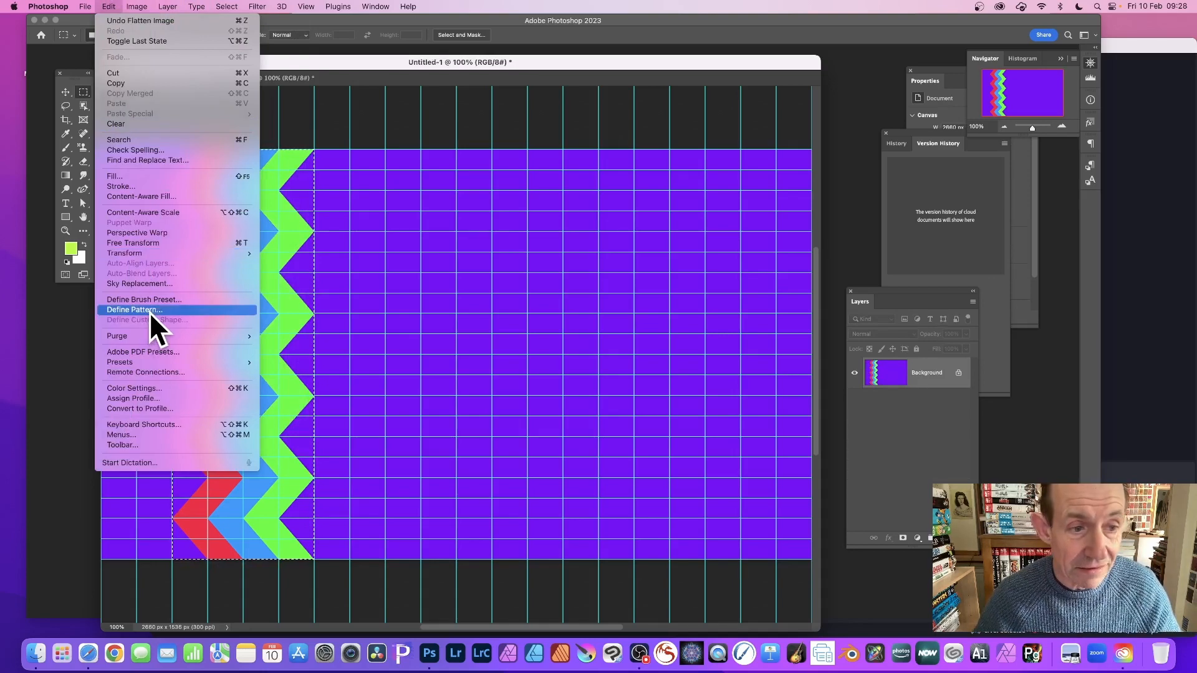
click(148, 310)
click(714, 315)
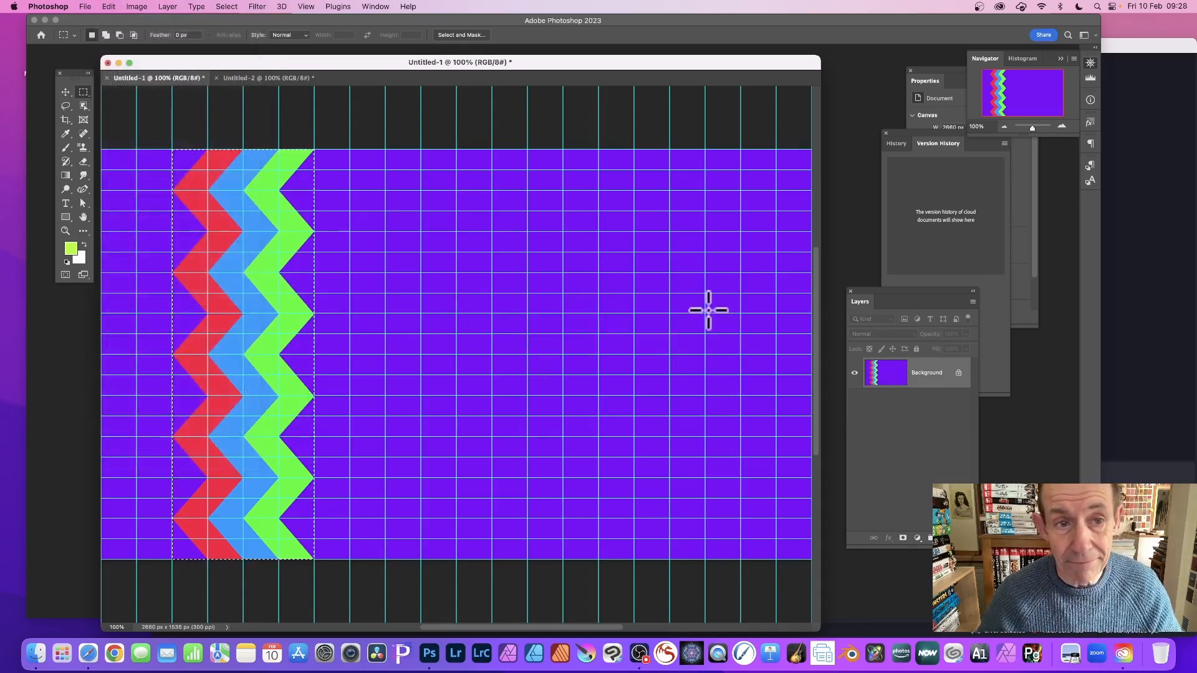
Step: Add a pattern fill layer to the blank Untitled-2 document using the new red, blue, green and purple zigzag pattern
click(285, 77)
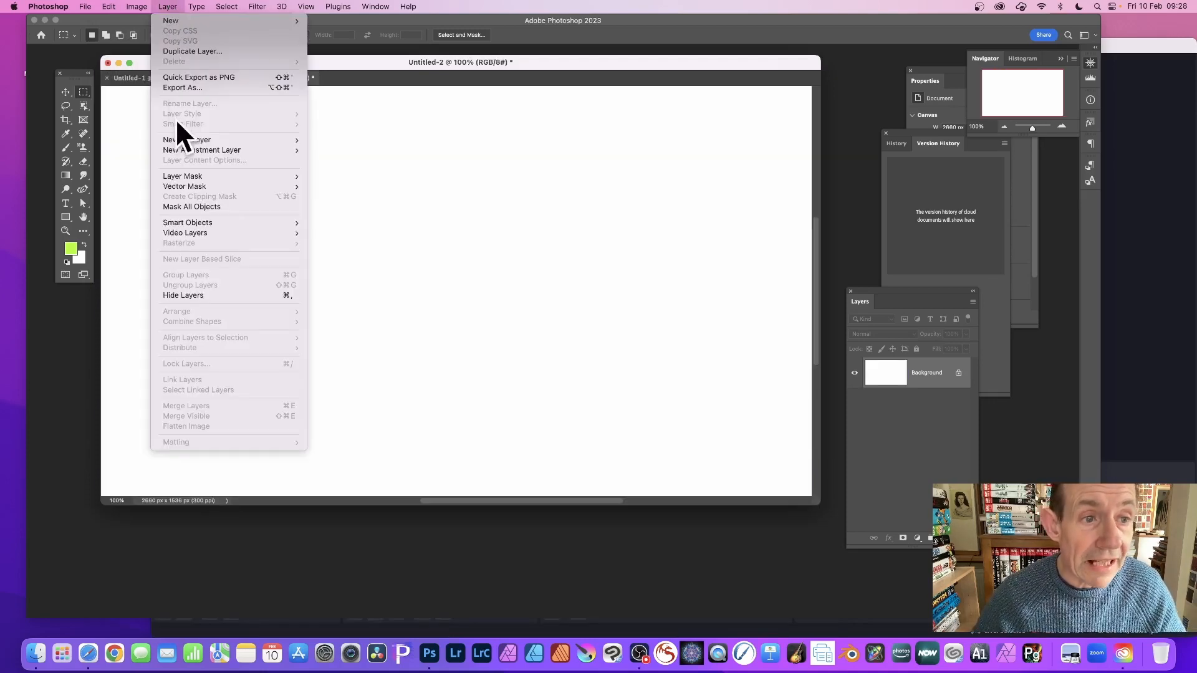
mouse_move(182, 139)
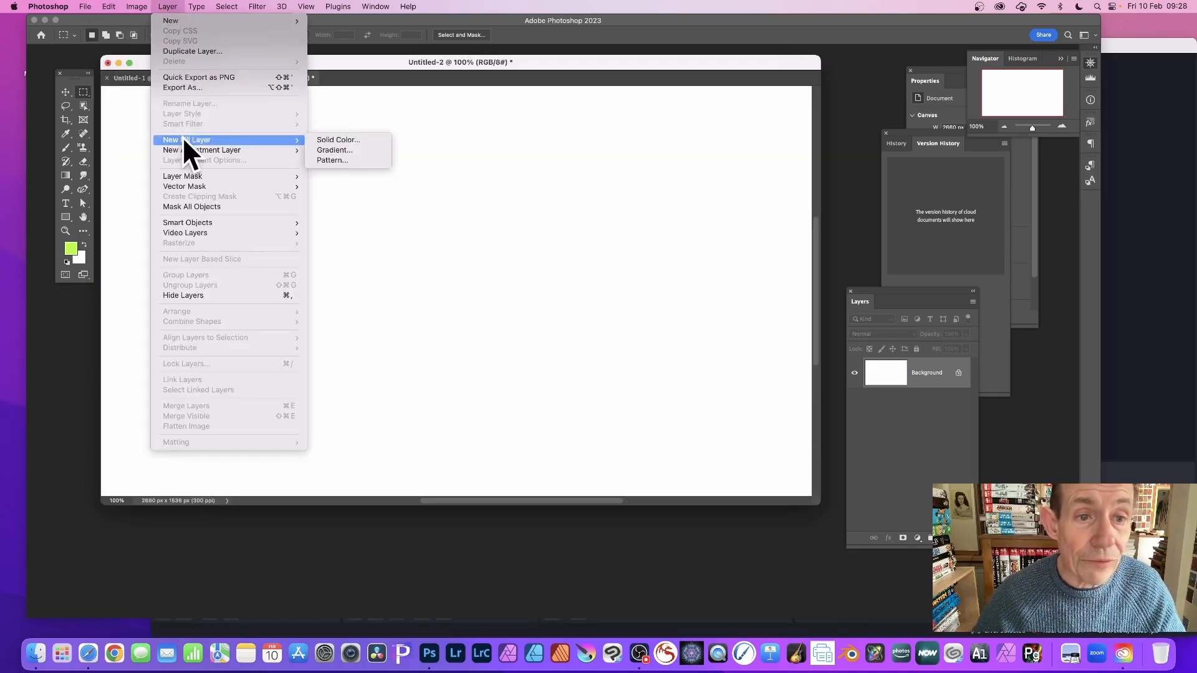
click(350, 162)
click(590, 190)
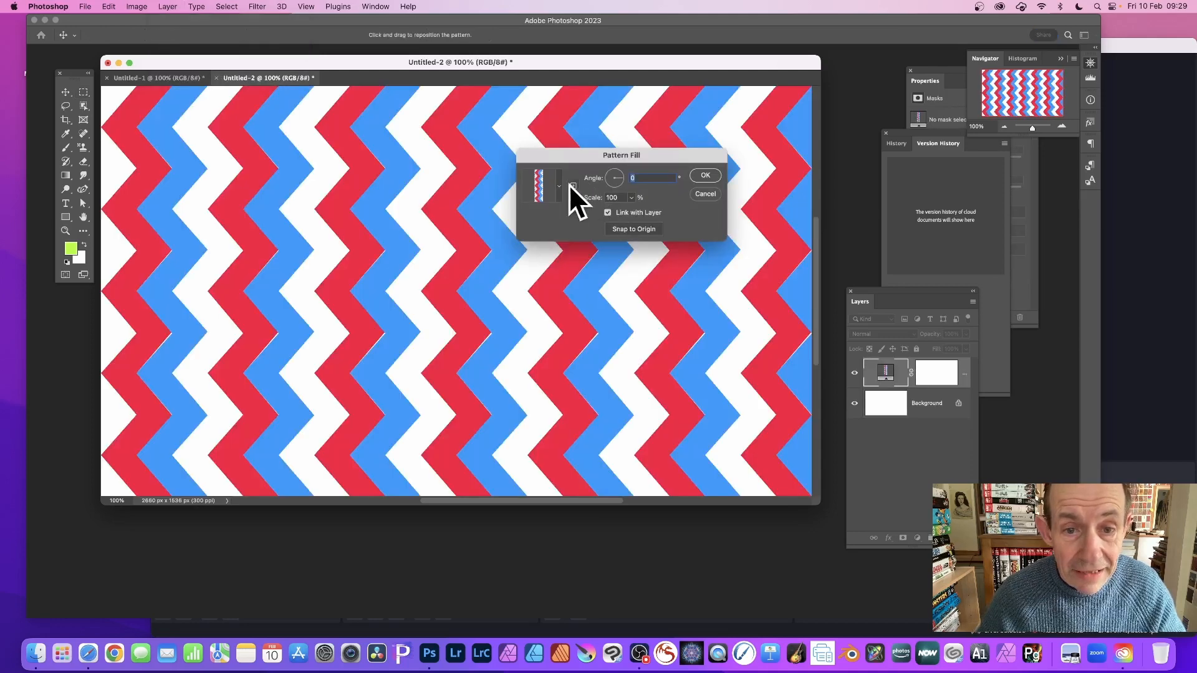
click(558, 184)
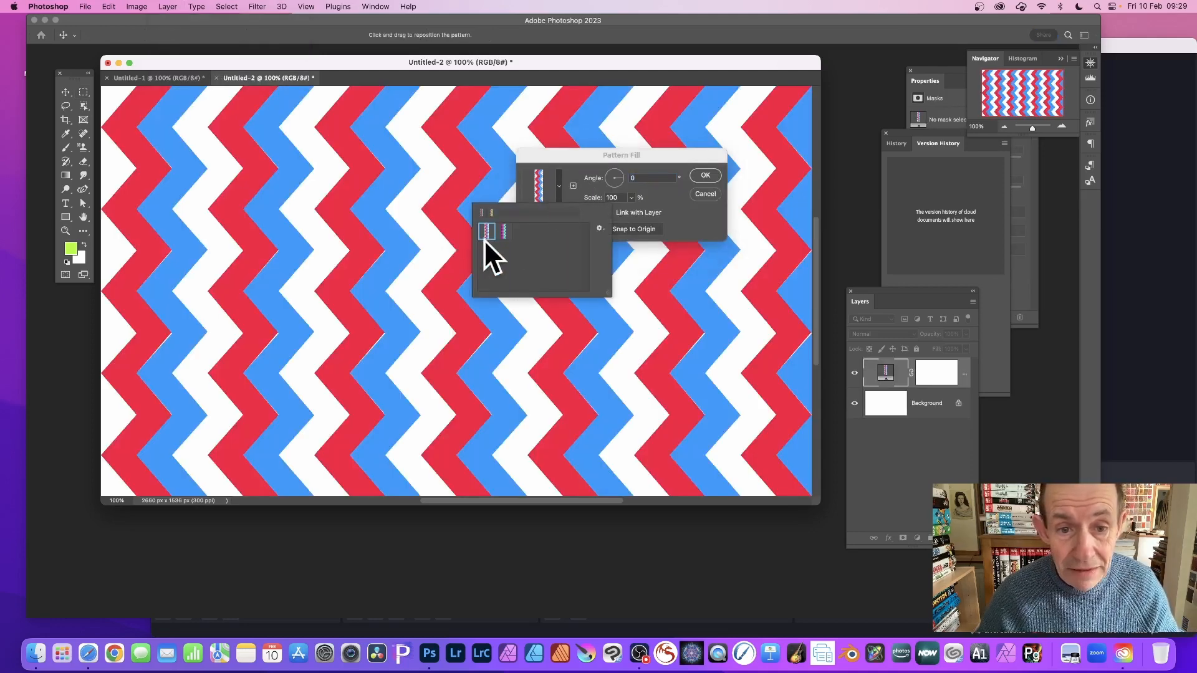
click(503, 232)
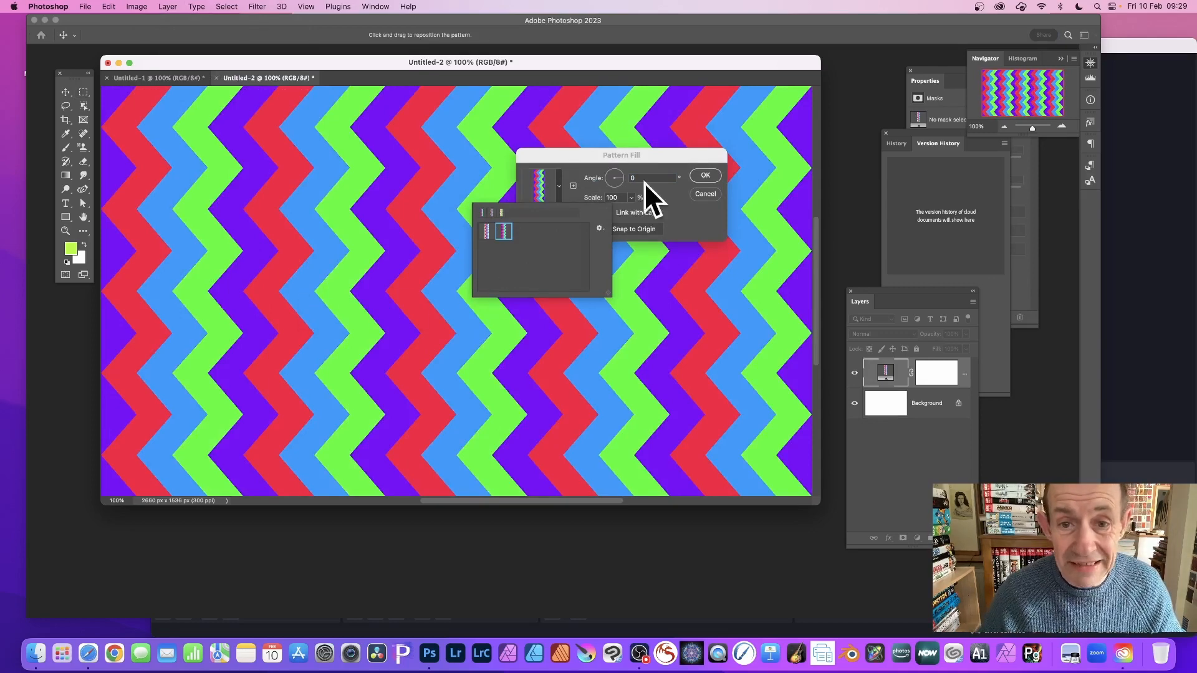
Step: Set the pattern fill's angle to 45° and its scale to 30%, and apply the fill
click(606, 156)
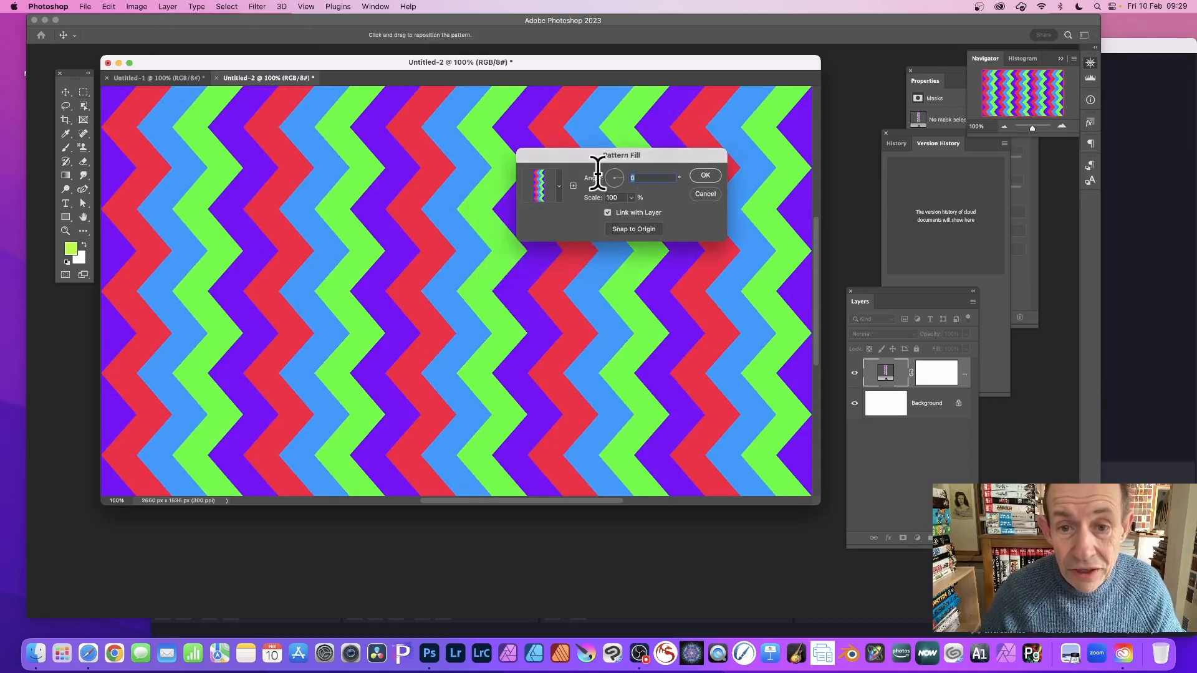
text(45)
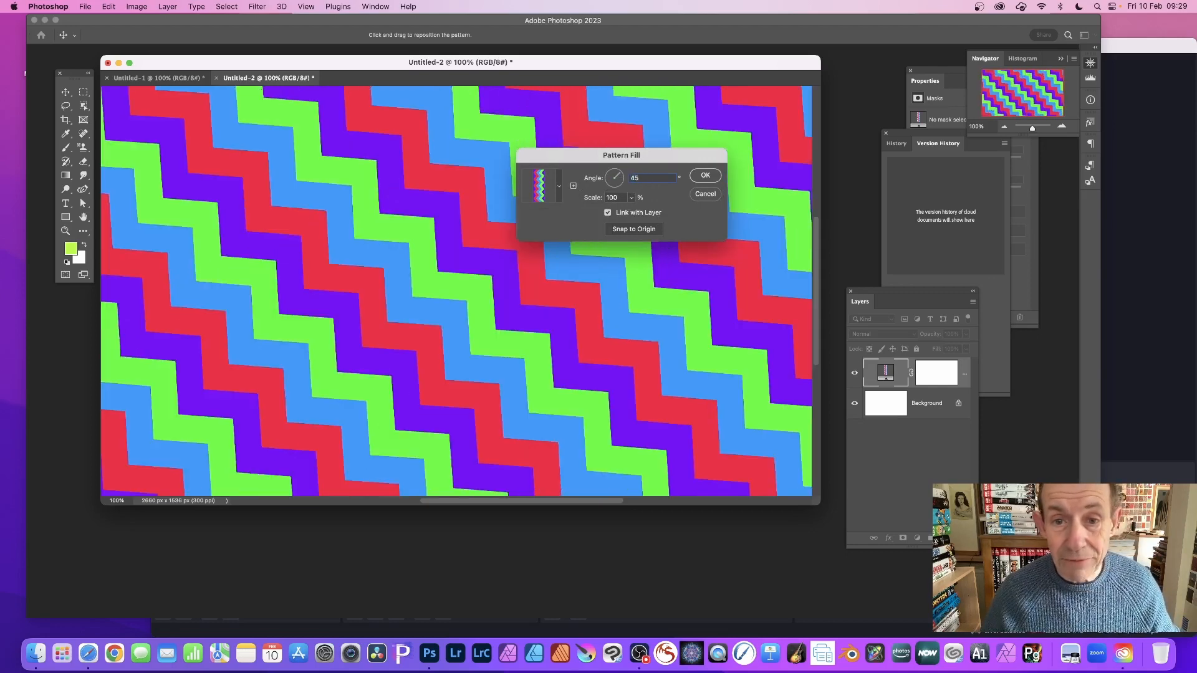
key(Tab)
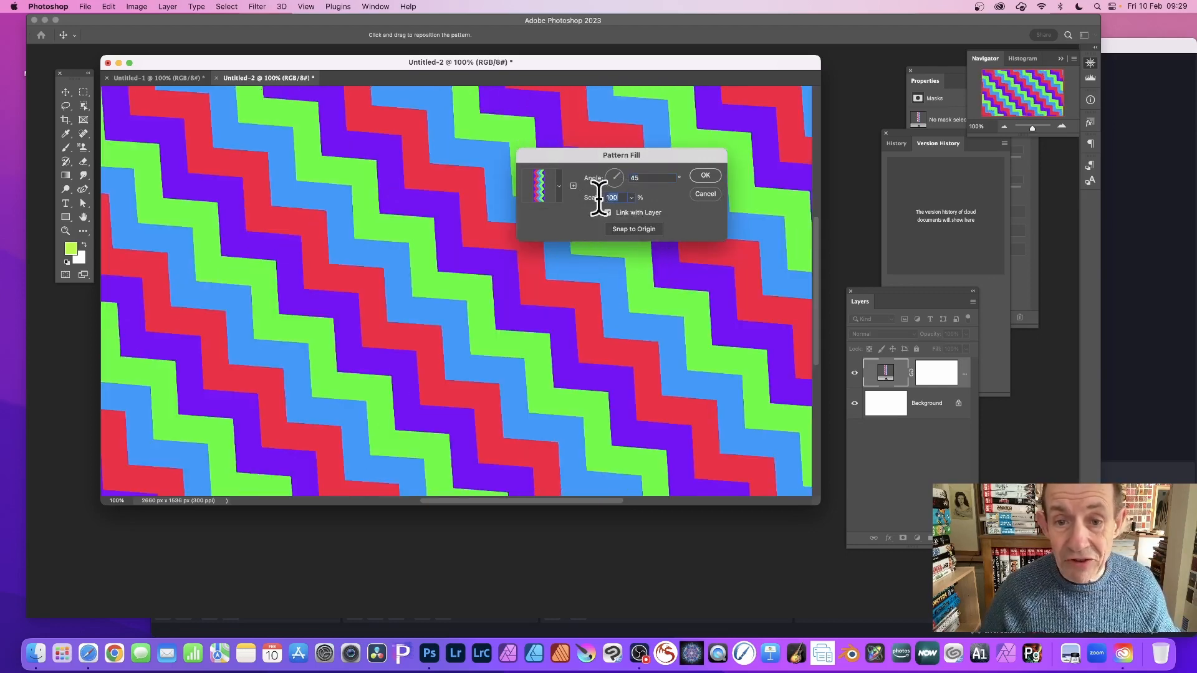
text(30)
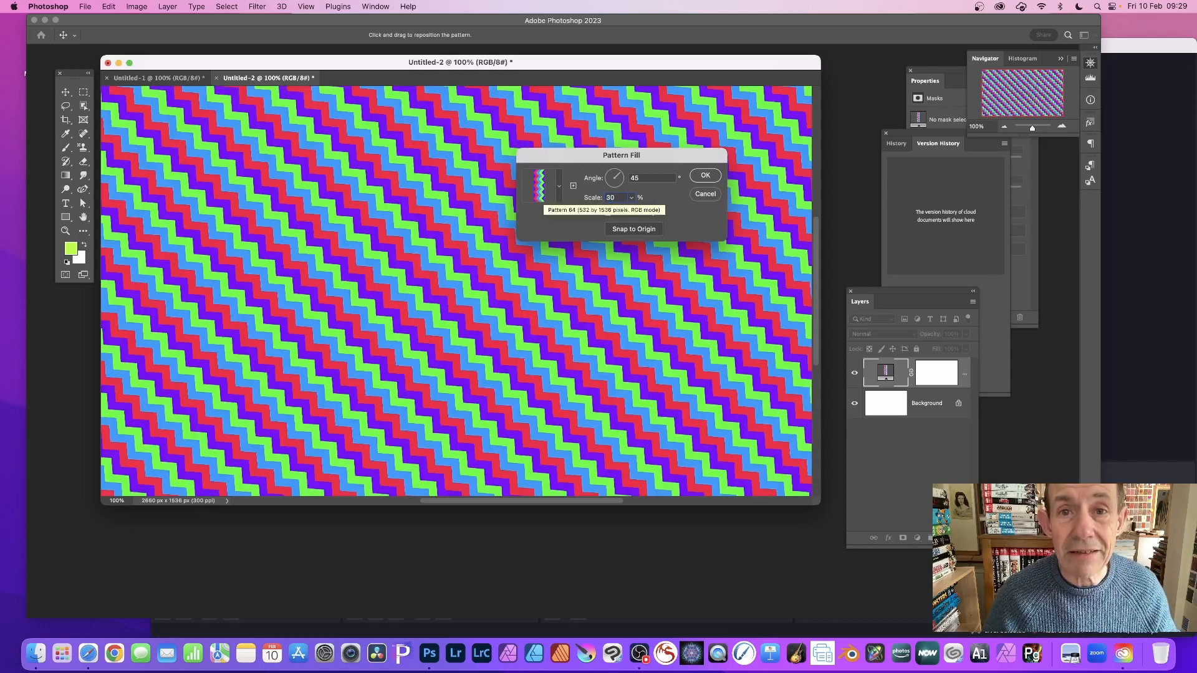
click(706, 175)
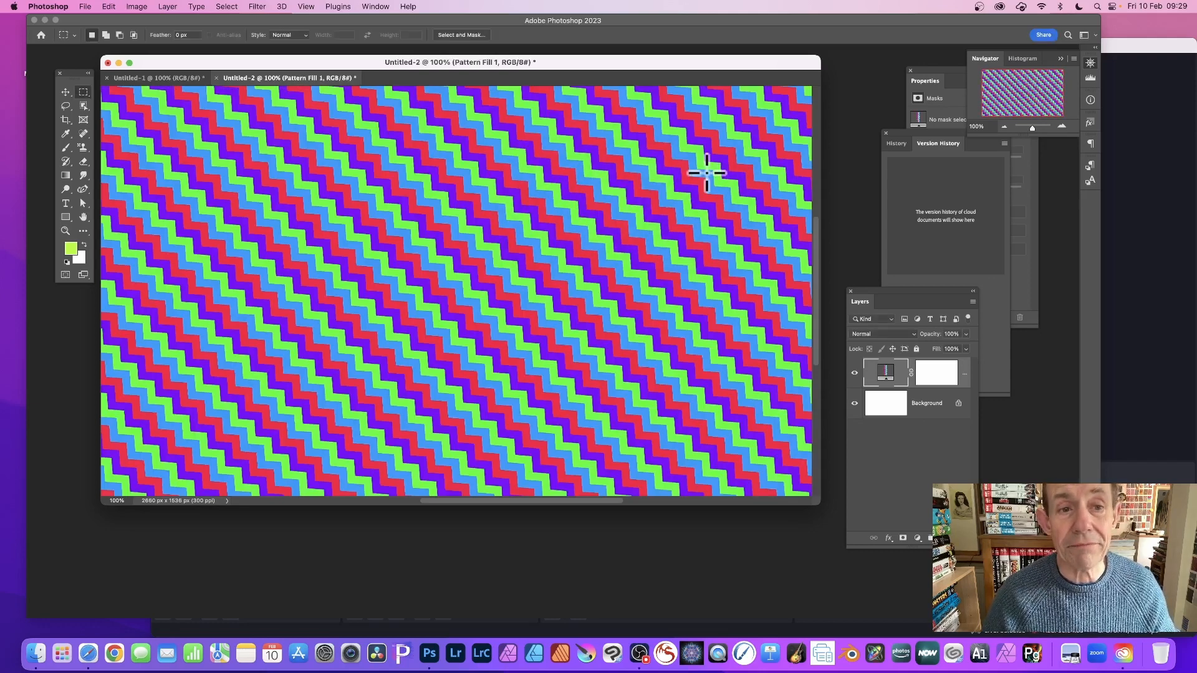